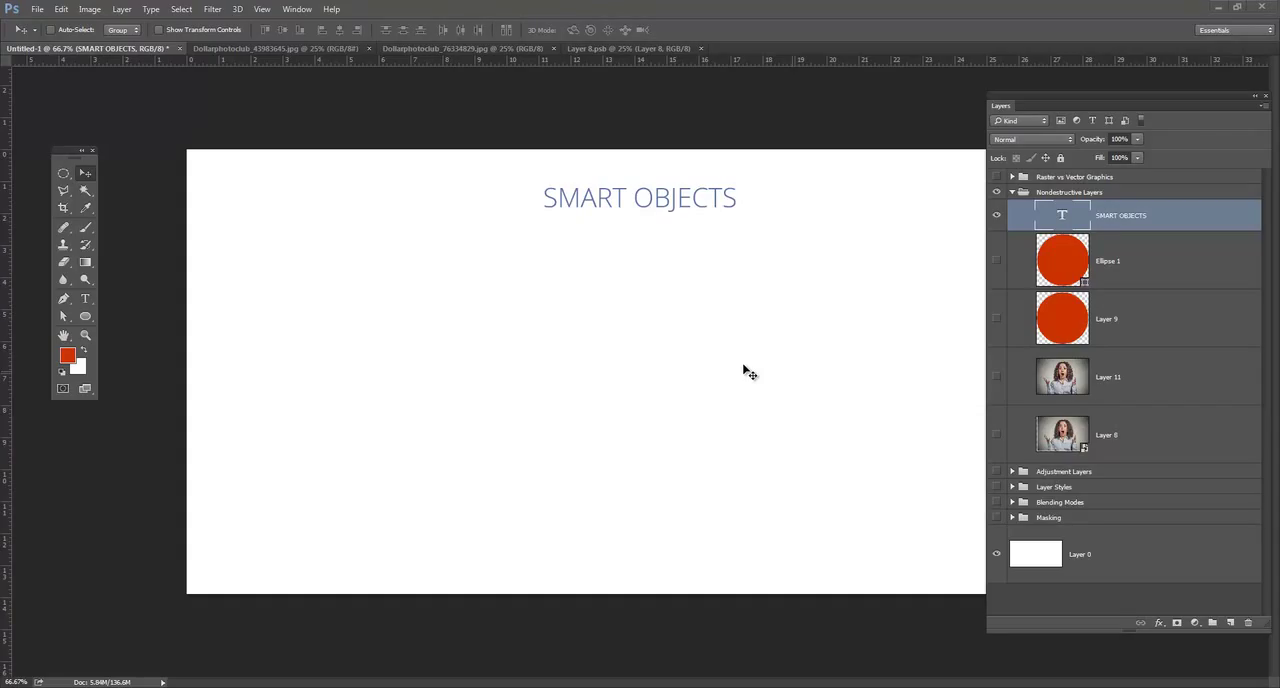
Show Layer 11 and reposition its photo so the woman's face fills the canvas behind the title.
left_click(996, 377)
left_click_drag(928, 386, 744, 371)
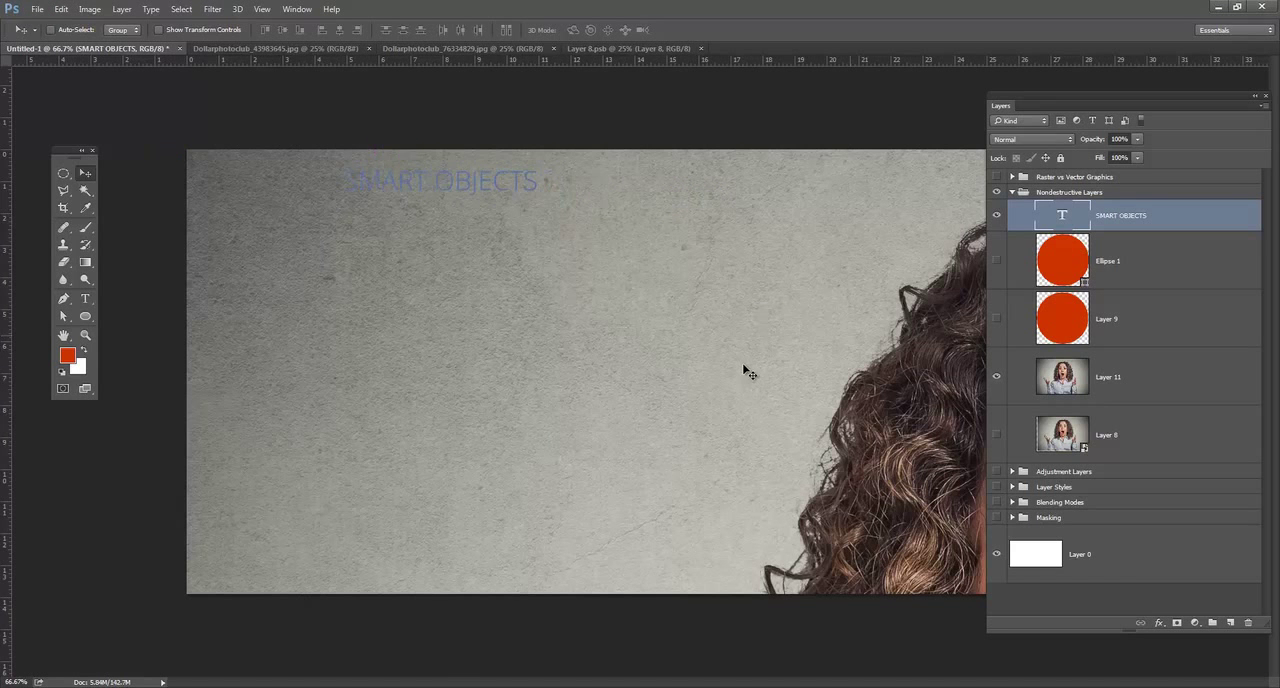
key("ctrl")
key("ctrl+z")
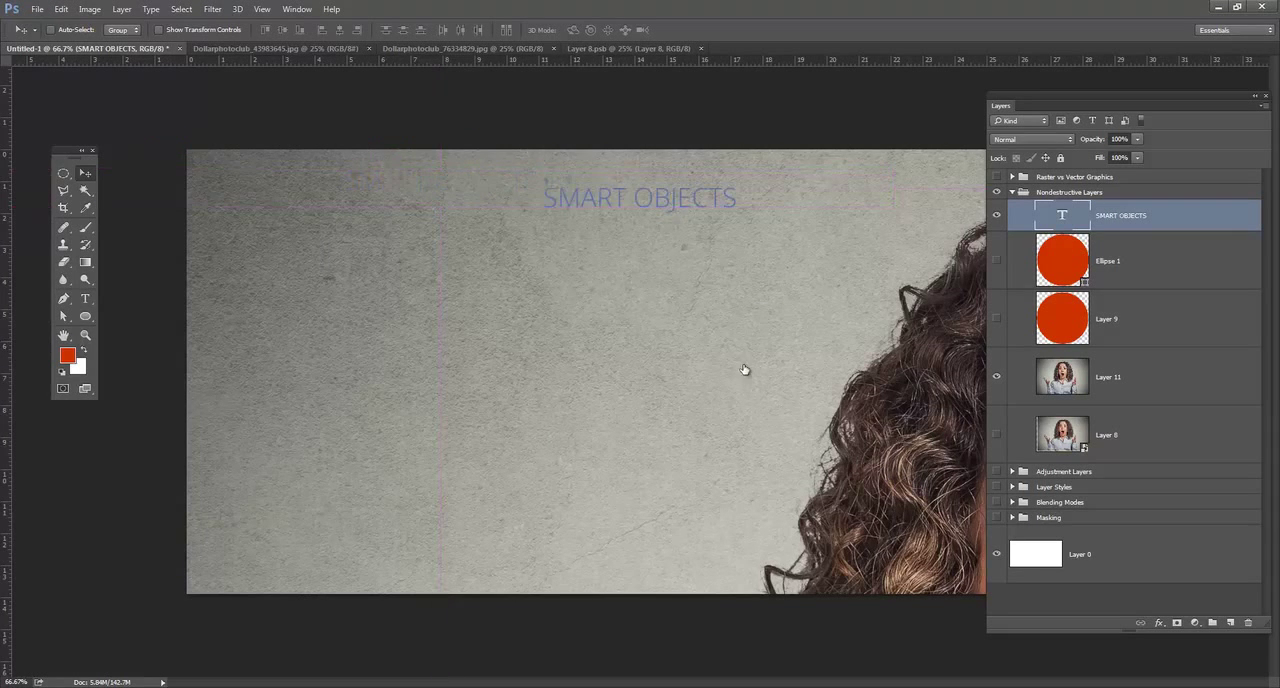
left_click(1108, 377)
left_click_drag(744, 370, 382, 323)
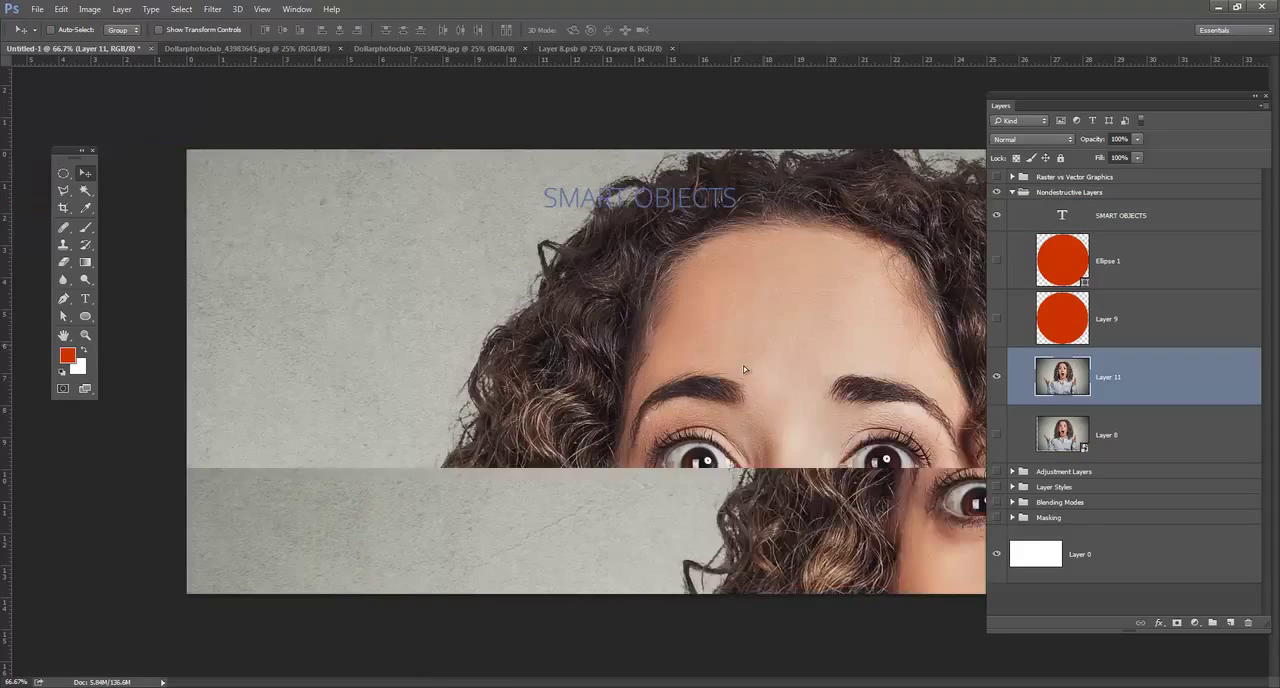
left_click_drag(744, 370, 609, 362)
left_click_drag(744, 370, 621, 347)
left_click_drag(744, 370, 894, 368)
Duplicate Layer 11, hide the original, and shift the copy slightly down and to the right.
left_click_drag(1108, 377, 1108, 431)
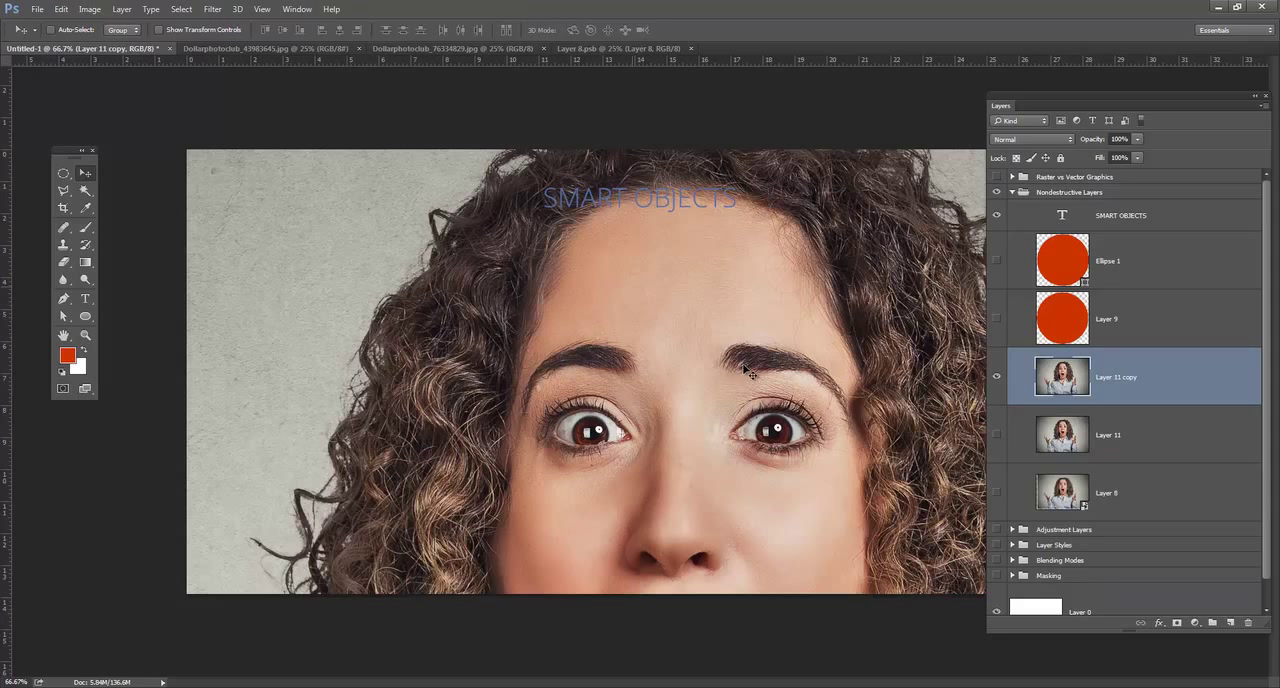
left_click_drag(743, 366, 779, 384)
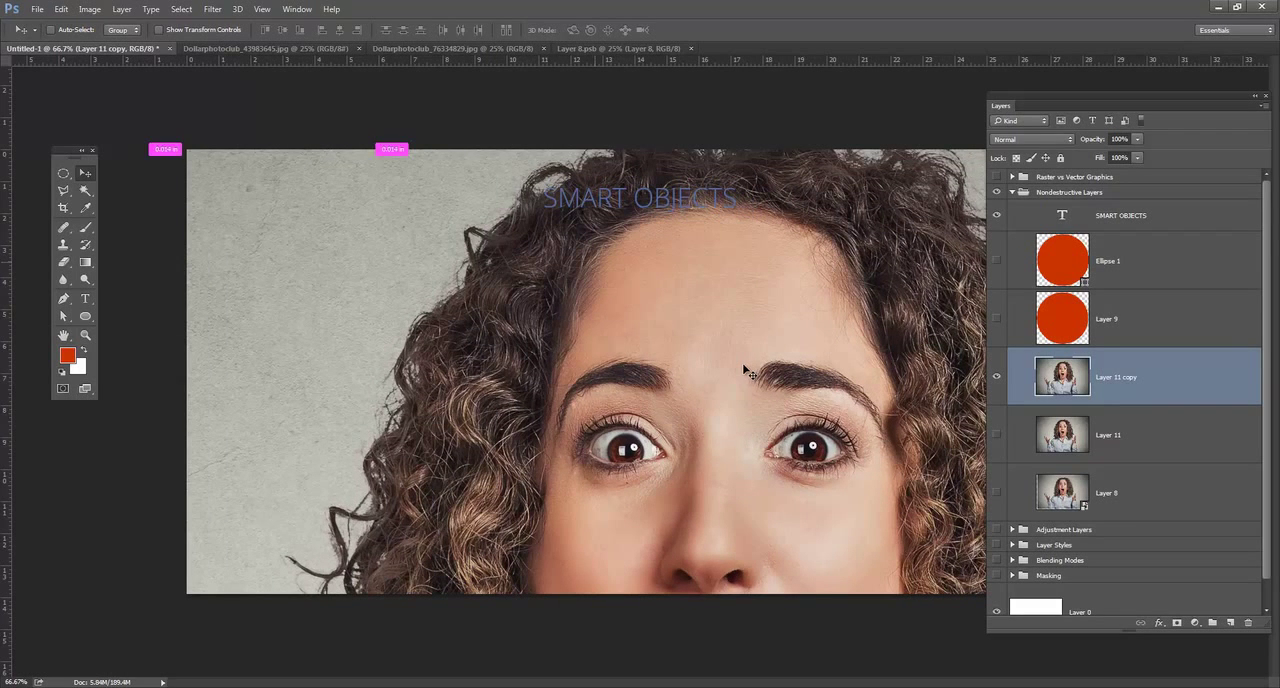
Scale the Layer 11 copy down proportionally to about 29.8% and move it up into the canvas.
key("ctrl+t")
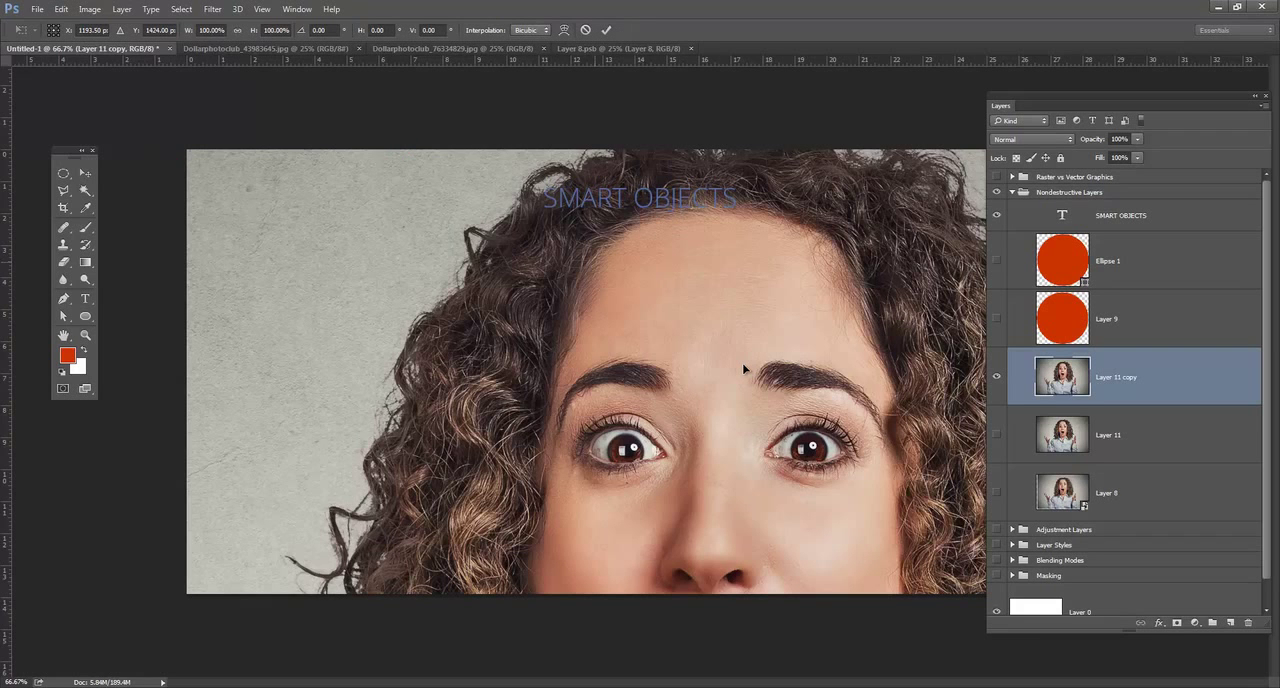
key("ctrl+minus")
key("ctrl+minus")
key("ctrl+minus")
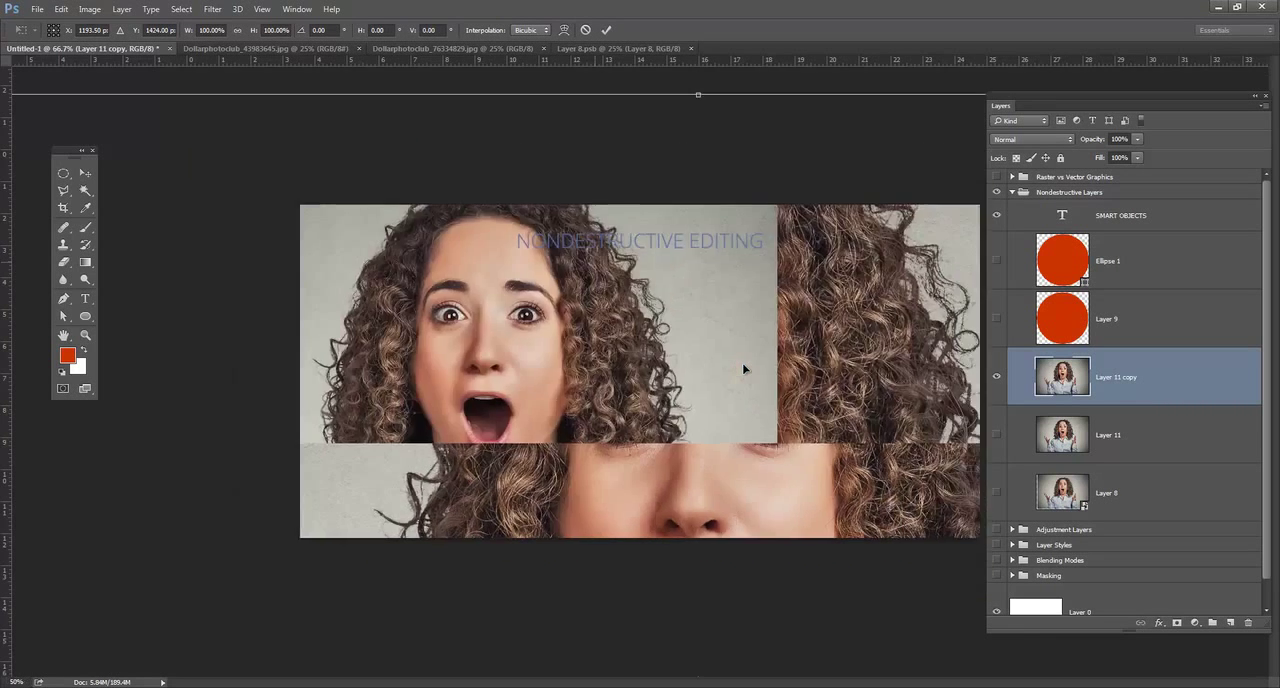
key("ctrl+minus")
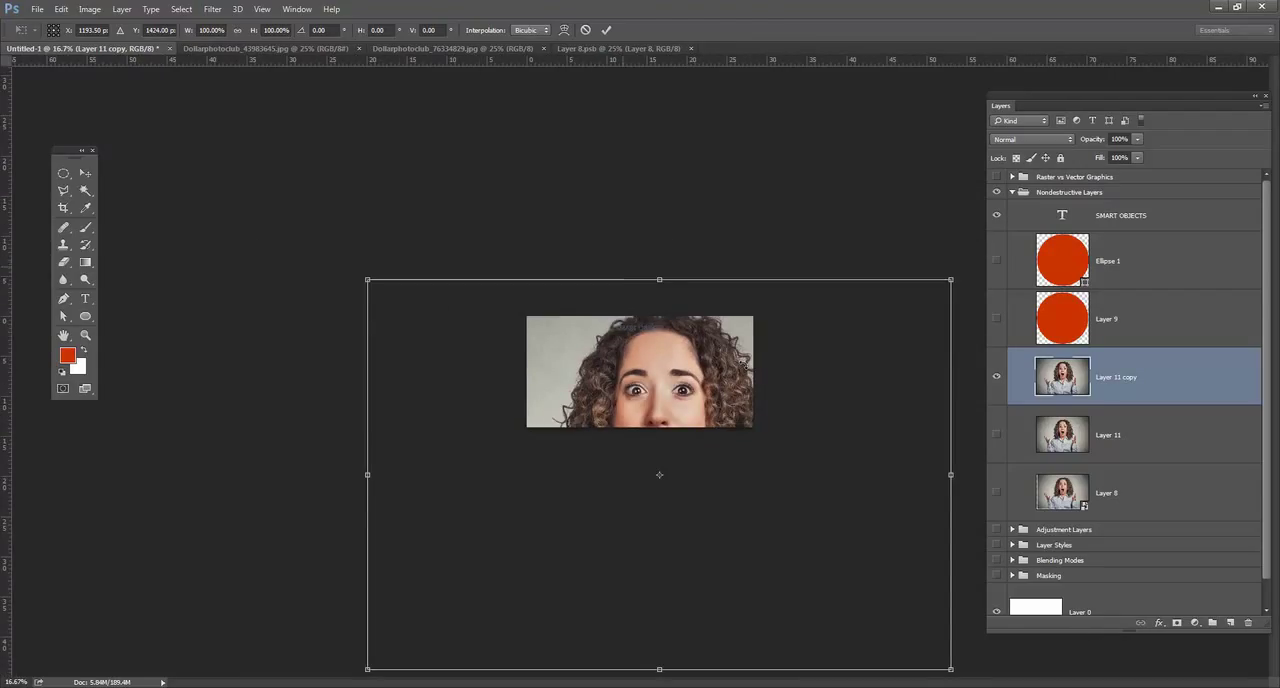
left_click_drag(749, 367, 744, 364)
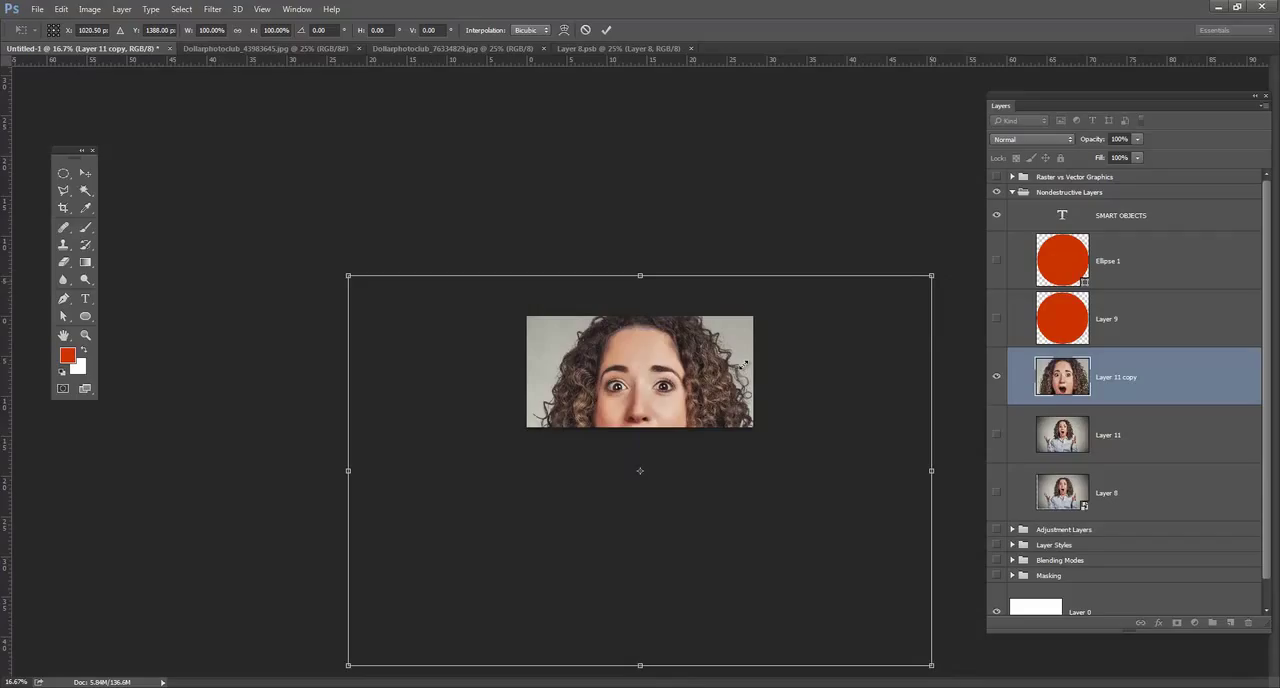
left_click_drag(931, 275, 743, 370)
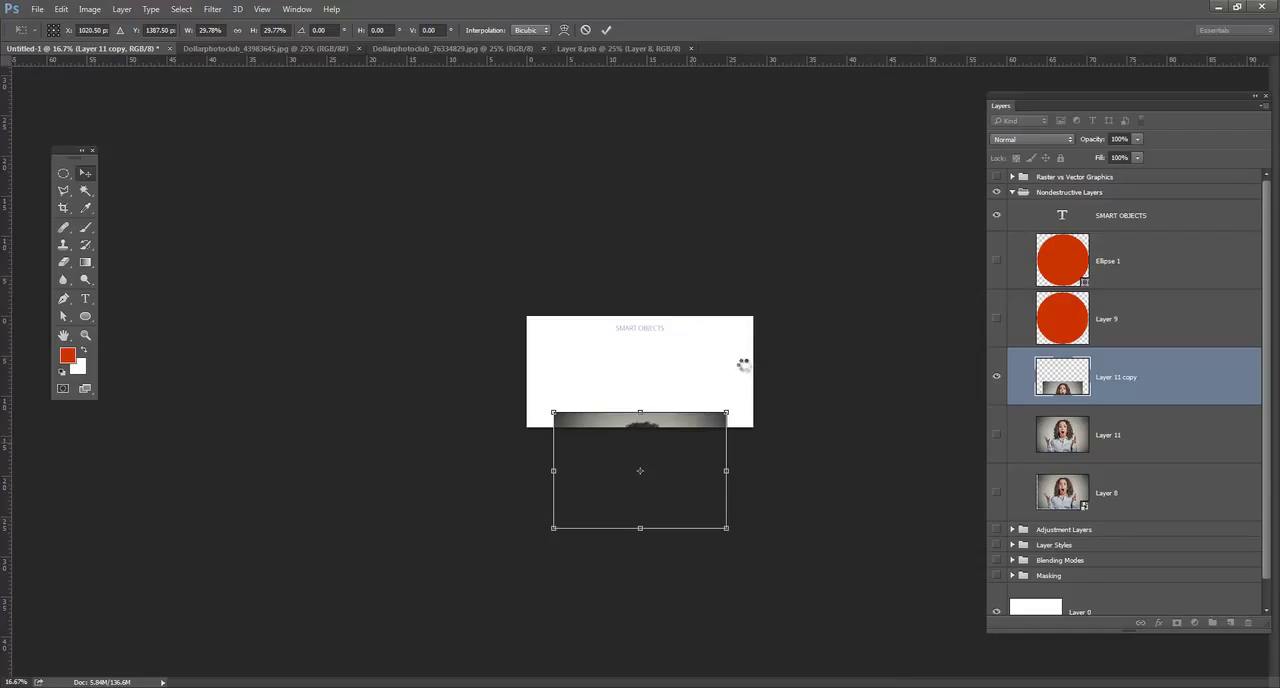
key("Return")
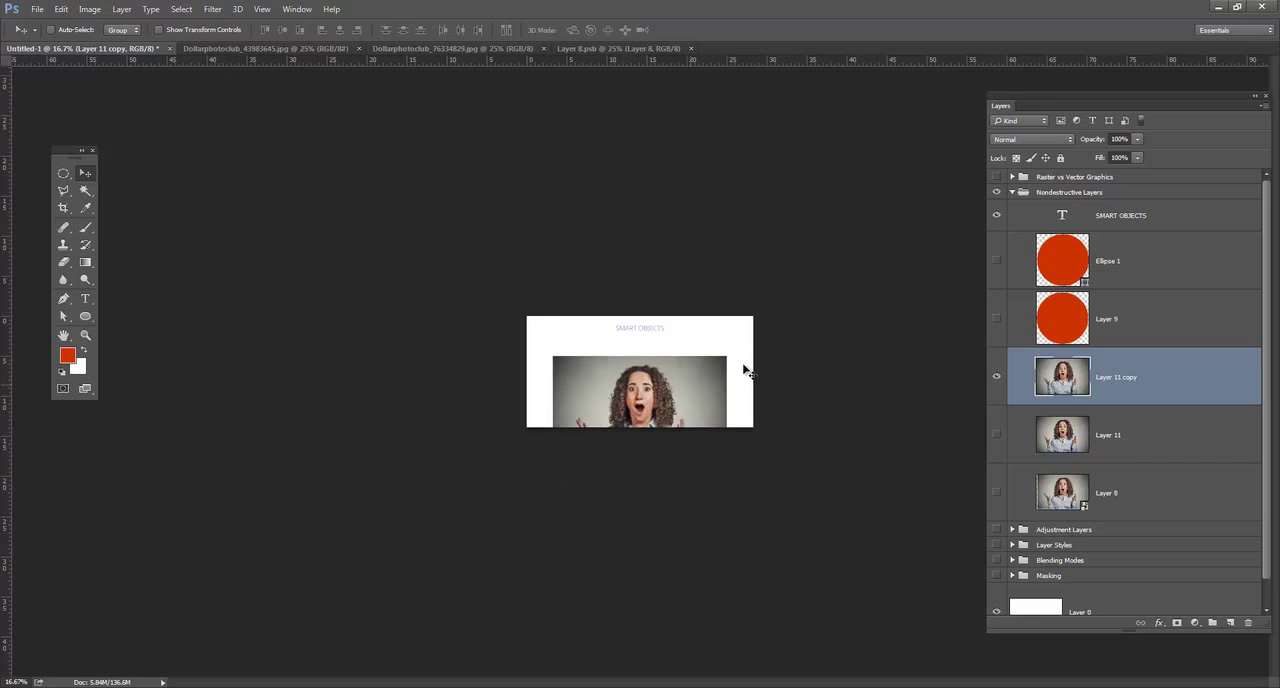
Move the reduced photo up and to the left until the woman's face and raised hands fit inside the canvas.
key("ctrl+plus")
key("ctrl+plus")
key("ctrl+plus")
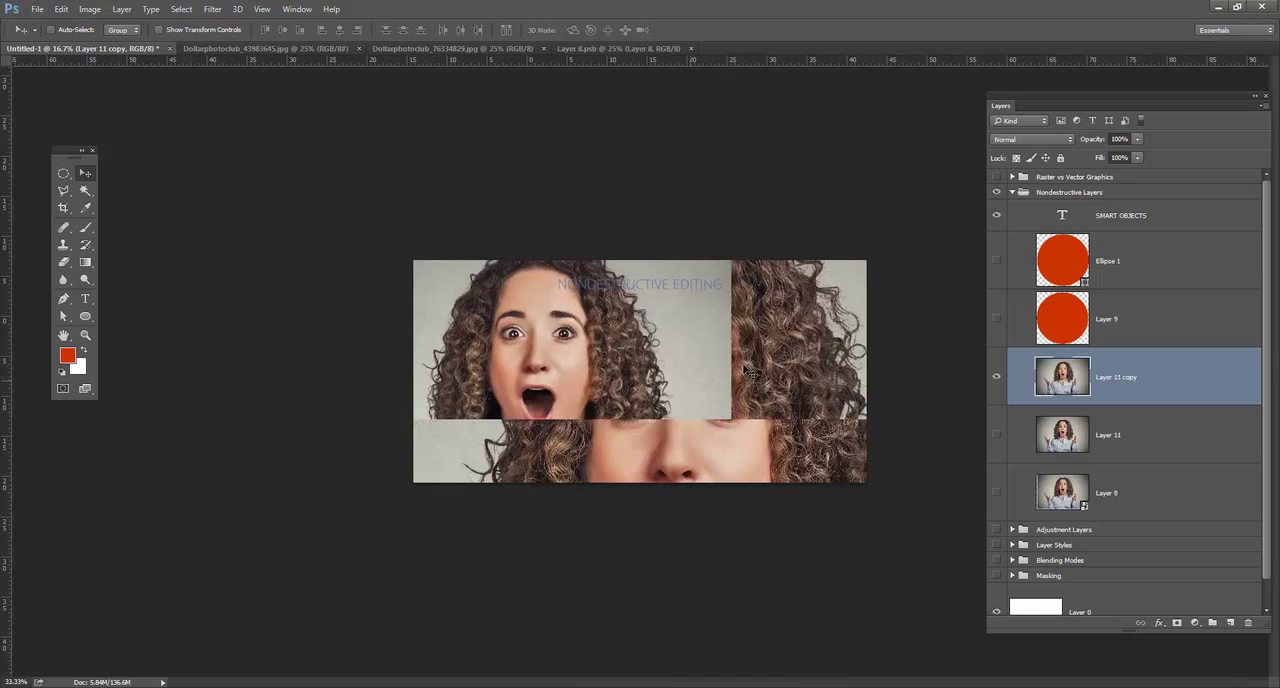
key("ctrl+plus")
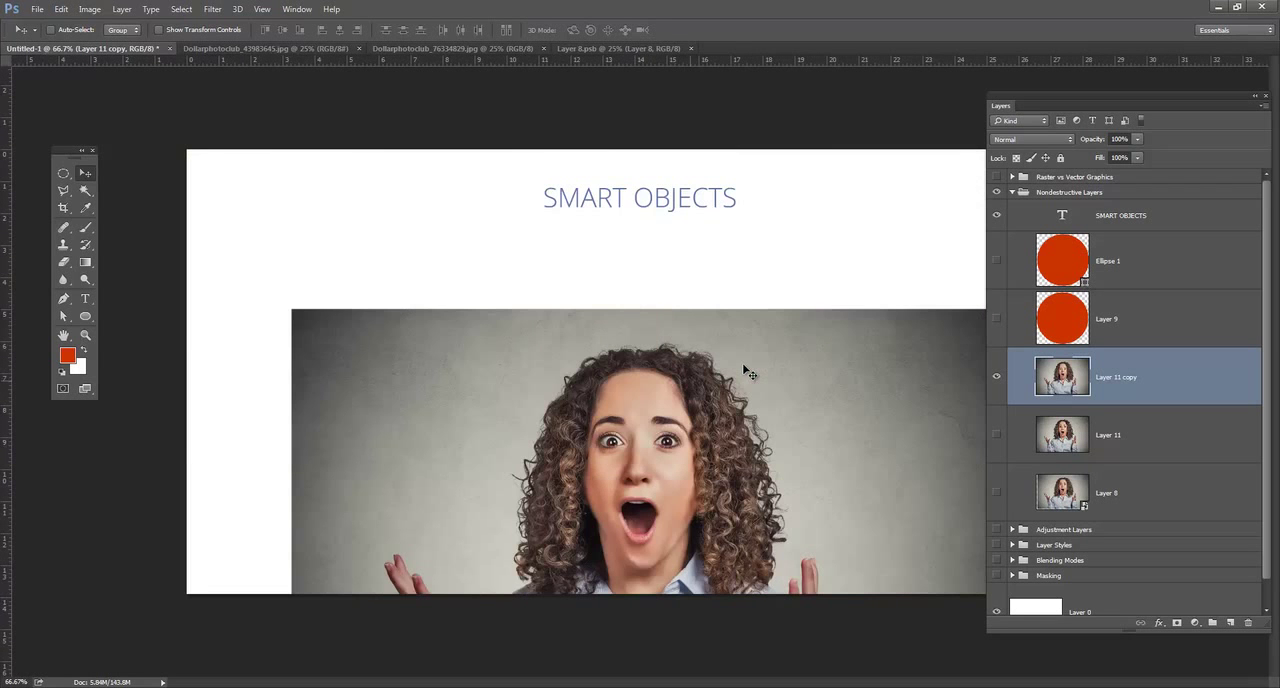
mouse_move(743, 369)
left_mouse_down()
mouse_move(694, 311)
mouse_move(684, 234)
left_mouse_up()
left_click_drag(743, 369, 725, 369)
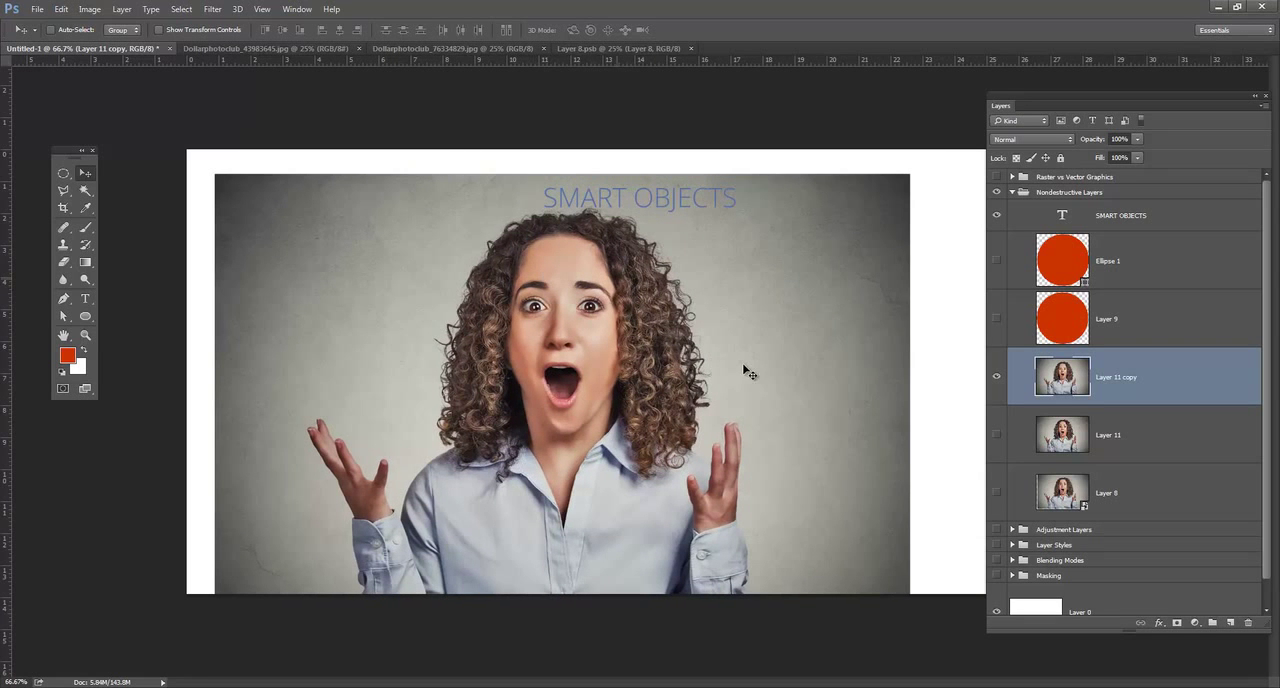
Shrink the Layer 11 copy to a thumbnail, scale it back up to about 680%, and place it below the title.
key("ctrl+t")
mouse_move(910, 174)
left_mouse_down()
mouse_move(567, 402)
mouse_move(590, 388)
mouse_move(385, 339)
mouse_move(578, 210)
left_mouse_up()
key("Return")
key("ctrl+t")
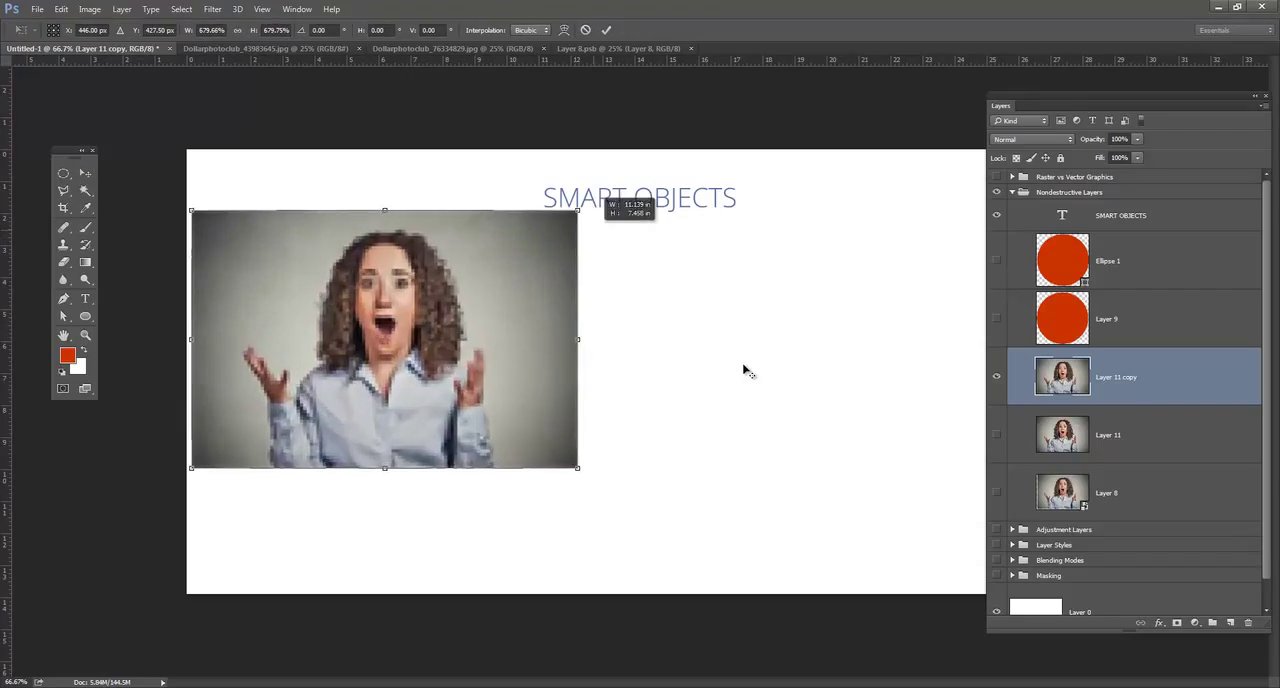
key("Return")
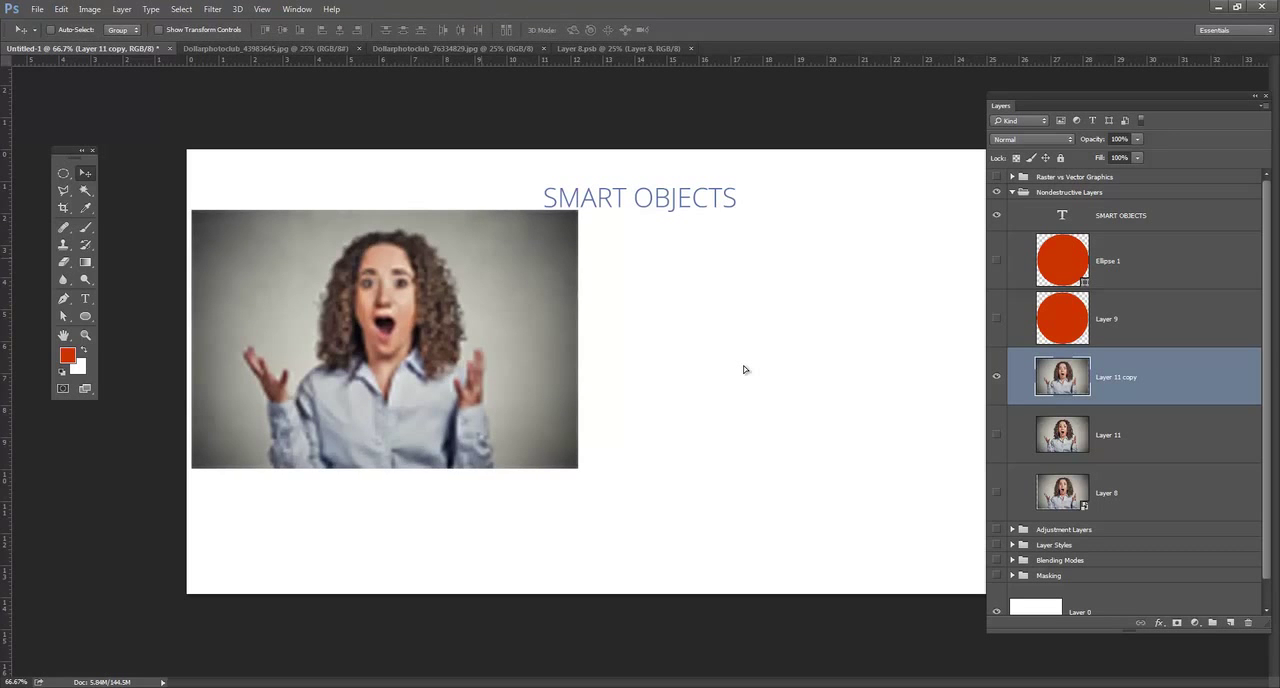
left_click_drag(478, 274, 526, 311)
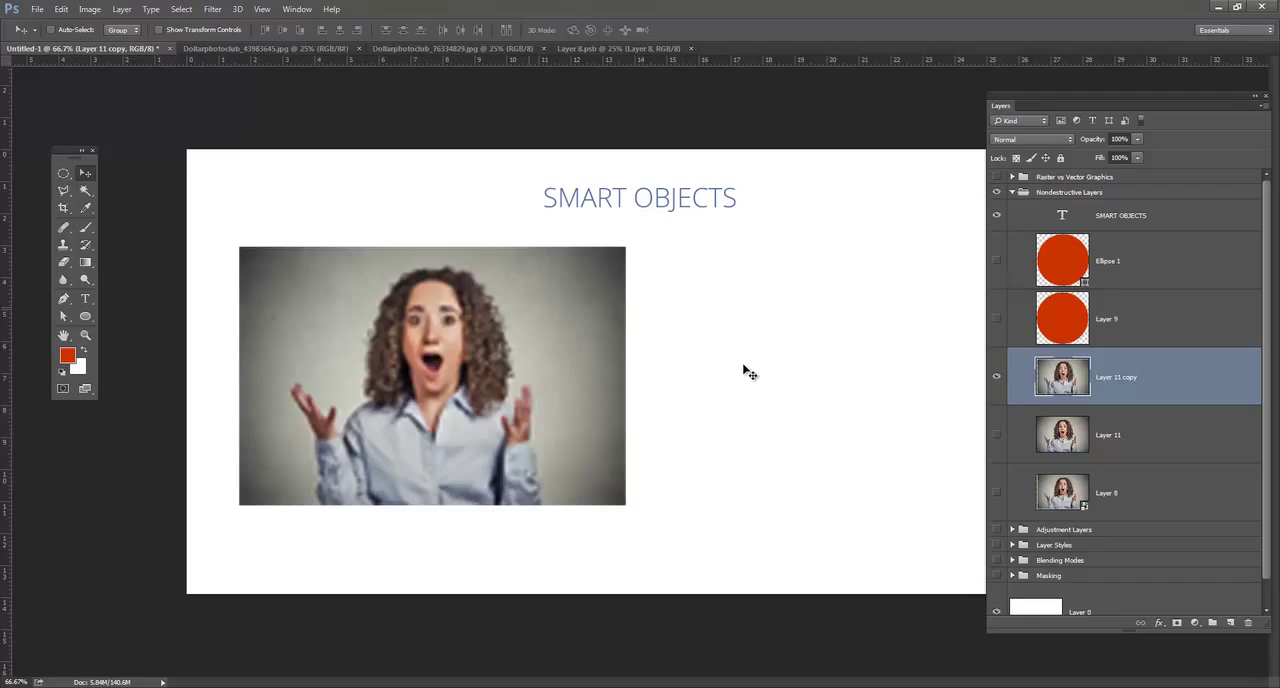
Reduce the pixelated photo copy to a small thumbnail about its center and apply the transformation.
key("ctrl+t")
mouse_move(626, 246)
left_mouse_down()
mouse_move(460, 357)
mouse_move(449, 347)
mouse_move(502, 319)
left_mouse_up()
key("Return")
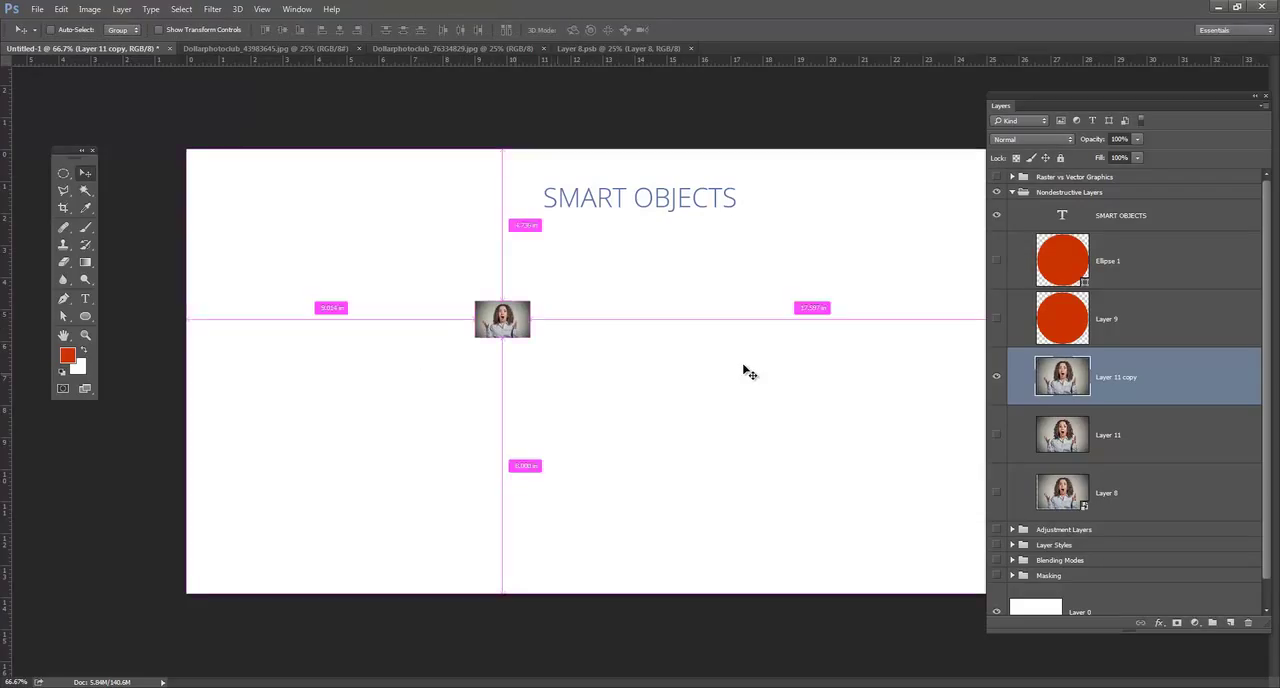
Enlarge the thumbnail to about a third of the canvas width and move it below and left of the title.
key("ctrl+t")
left_click_drag(530, 301, 659, 215)
key("Return")
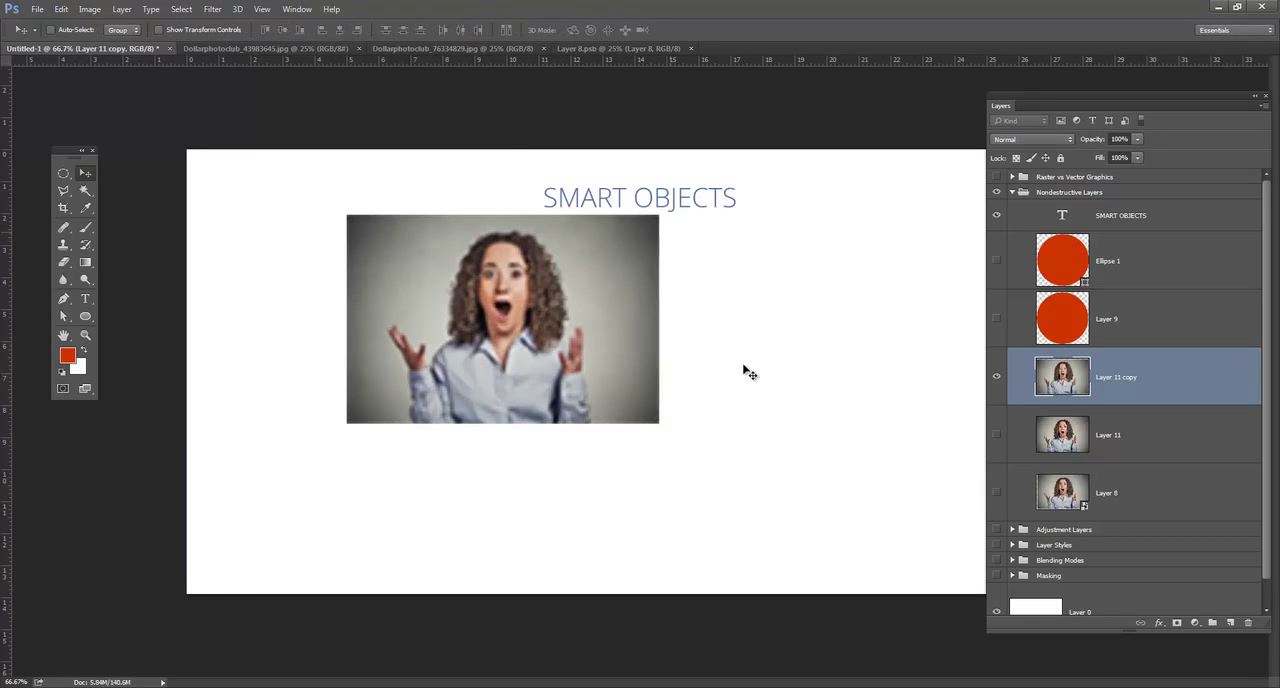
left_click_drag(615, 298, 516, 330)
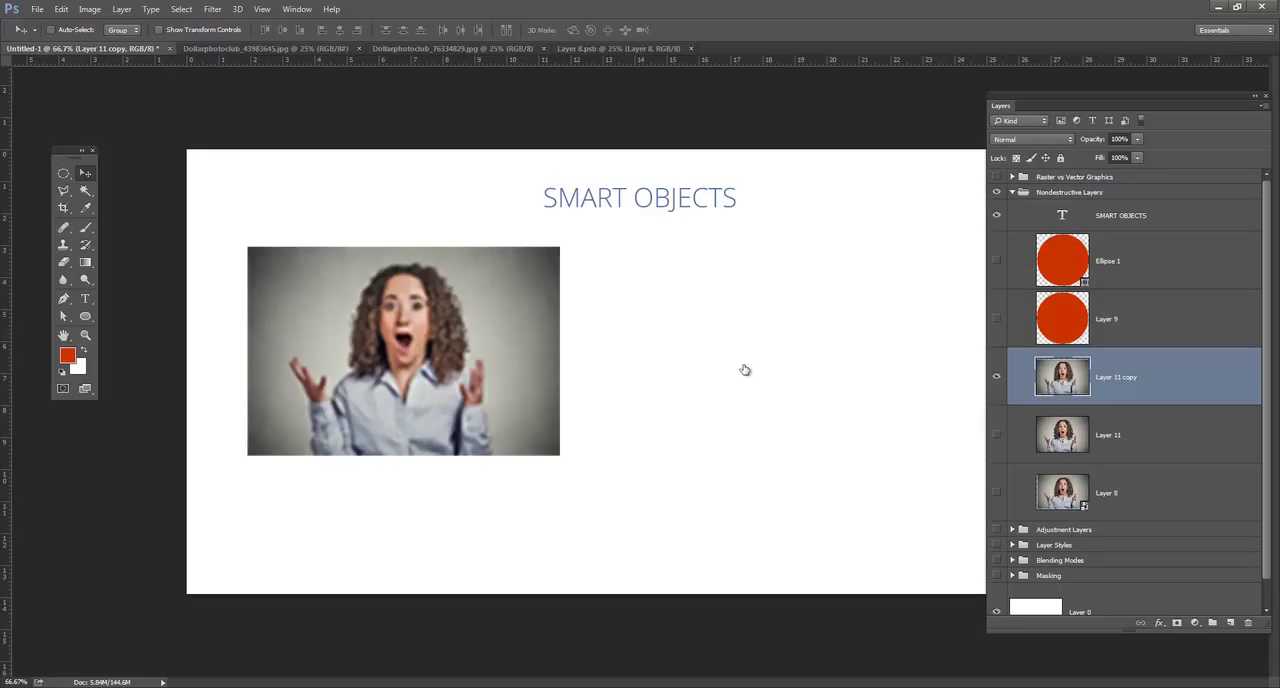
Delete the Layer 11 copy and show the original Layer 11.
left_click_drag(1116, 377, 1248, 622)
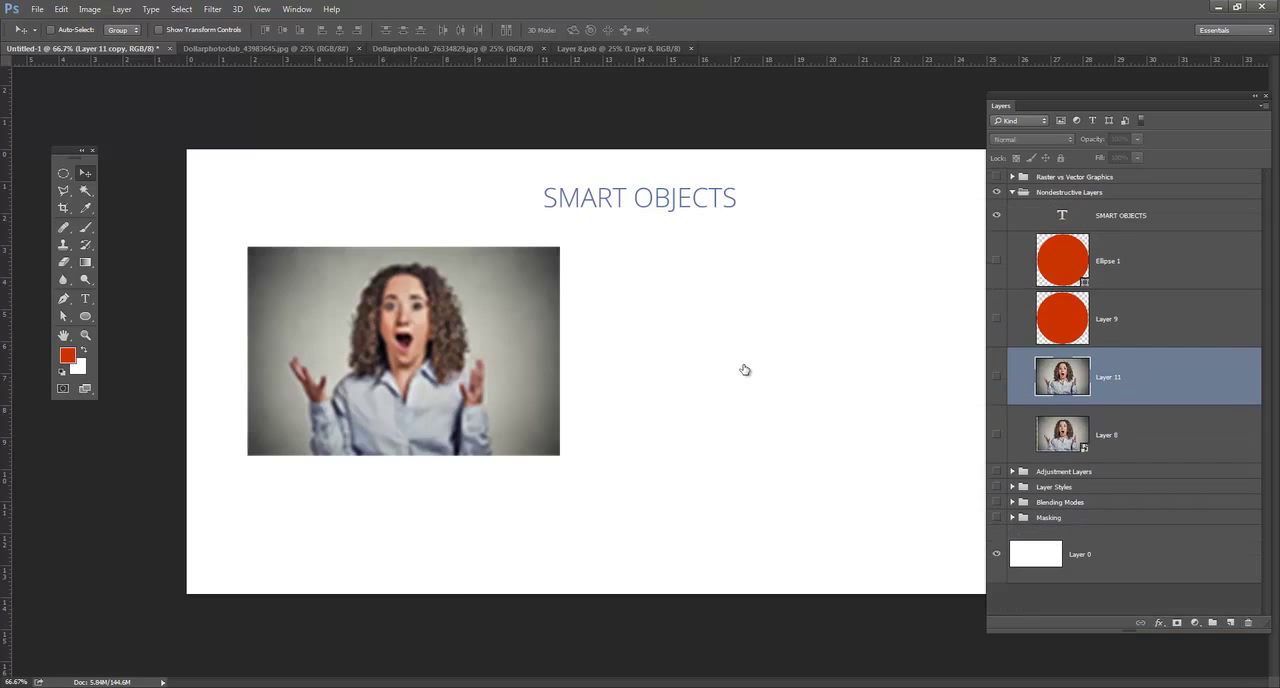
mouse_move(744, 369)
left_mouse_down()
mouse_move(643, 361)
mouse_move(744, 370)
left_mouse_up()
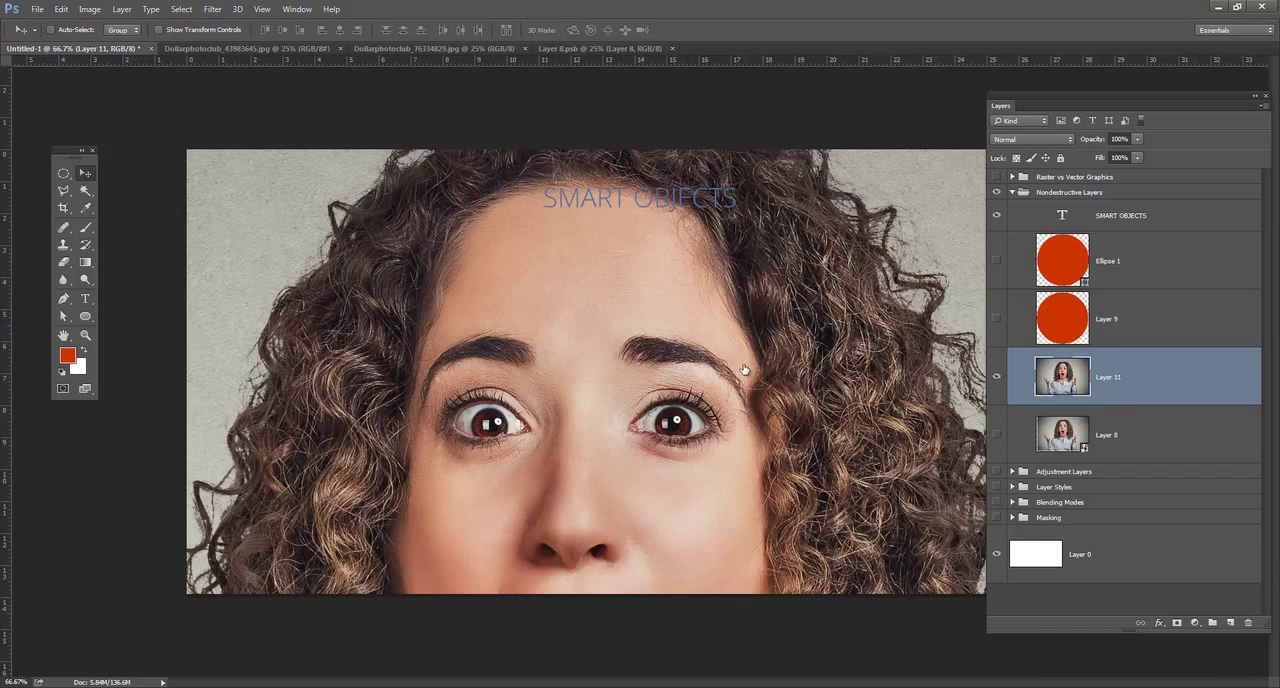
Convert Layer 11 to a smart object and check its Free Transform frame without changing the size.
right_click(1119, 376)
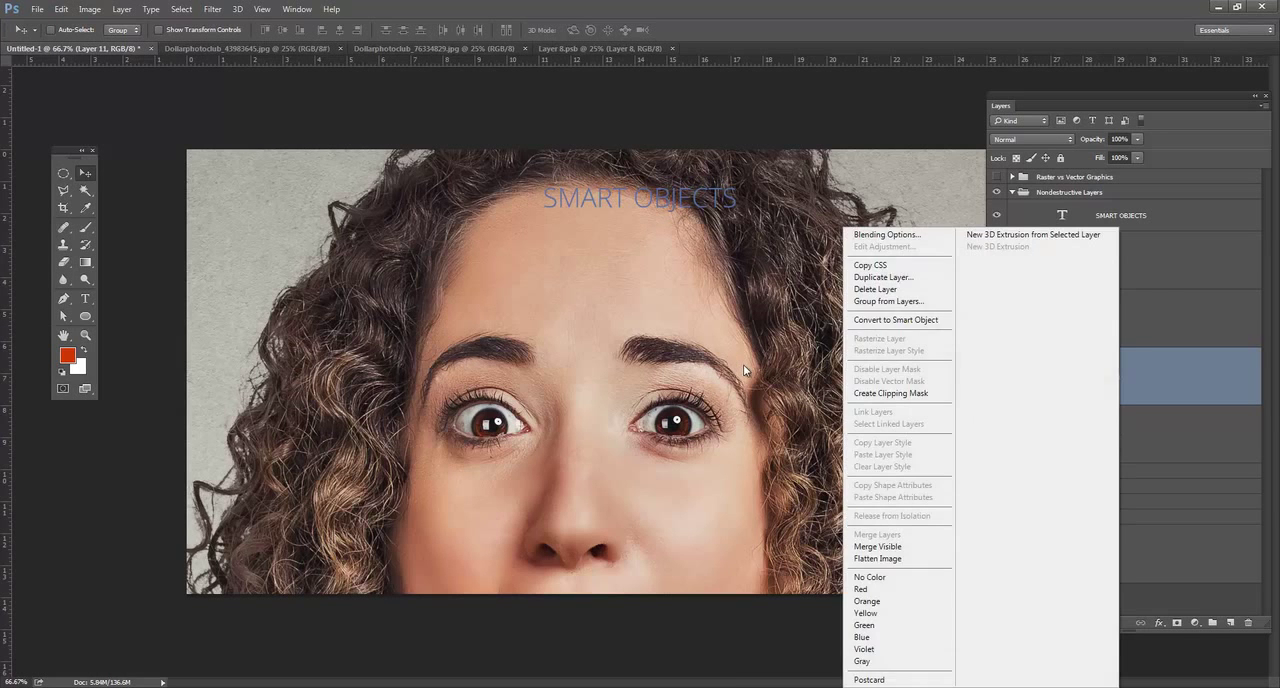
left_click(896, 319)
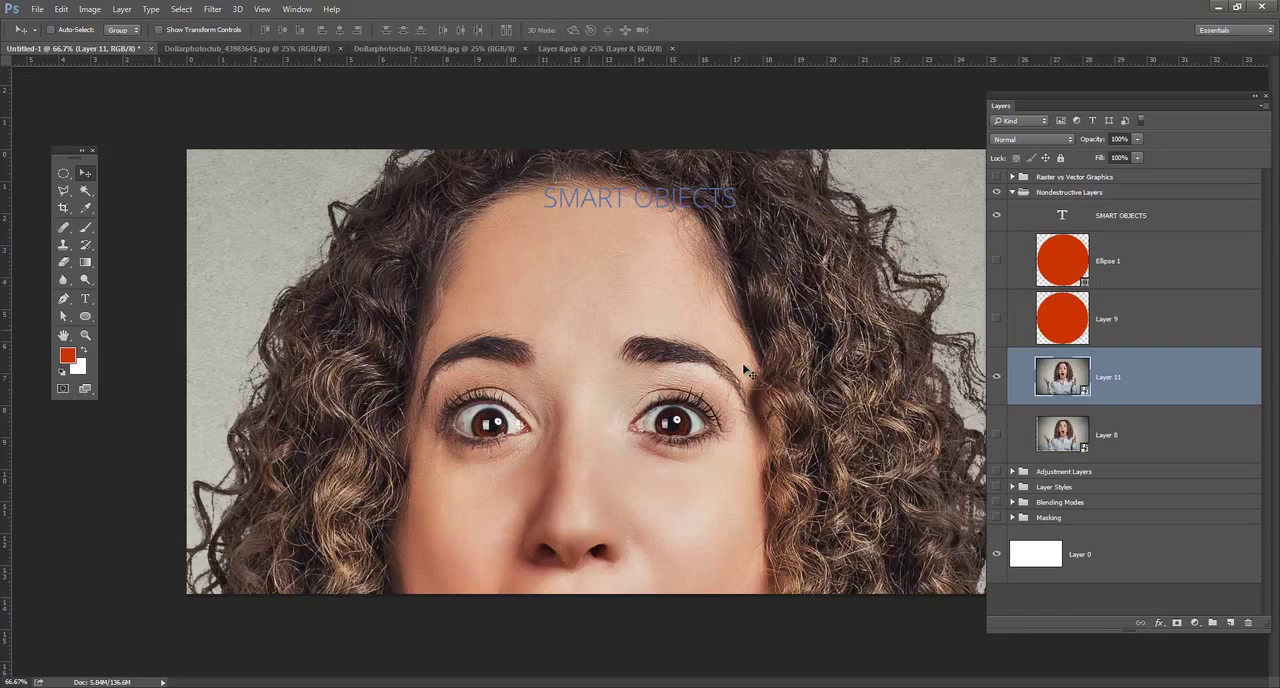
key("ctrl+t")
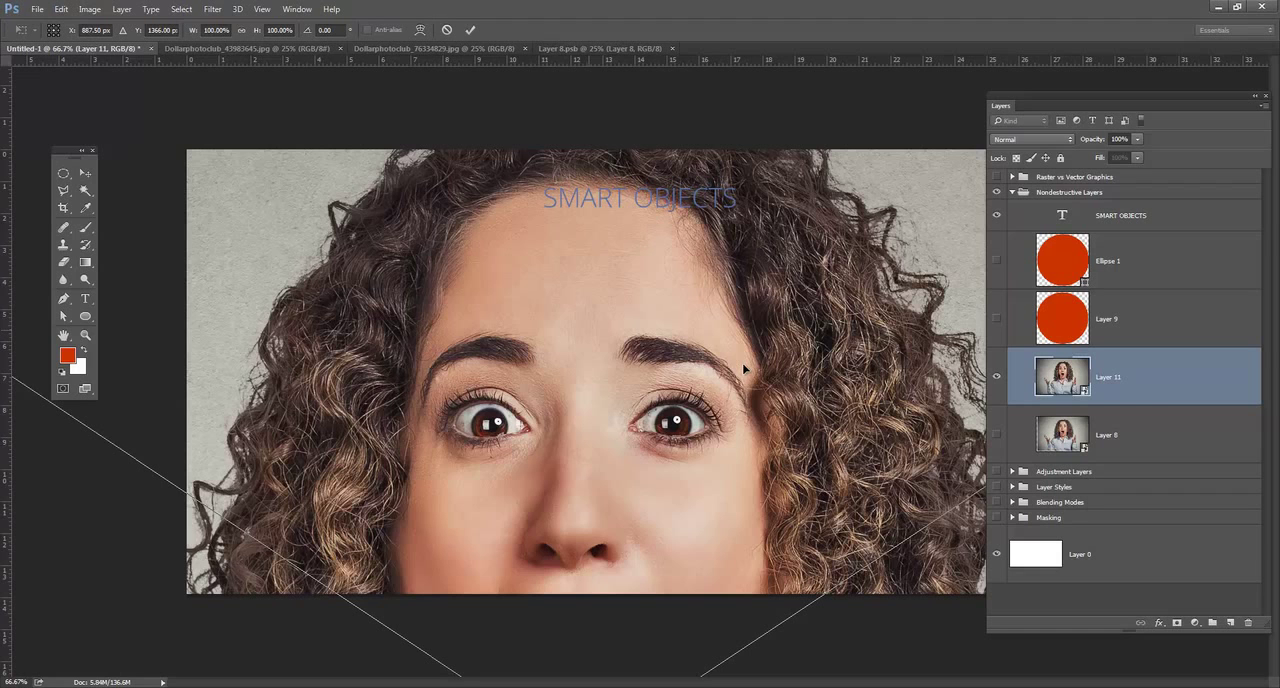
key("Return")
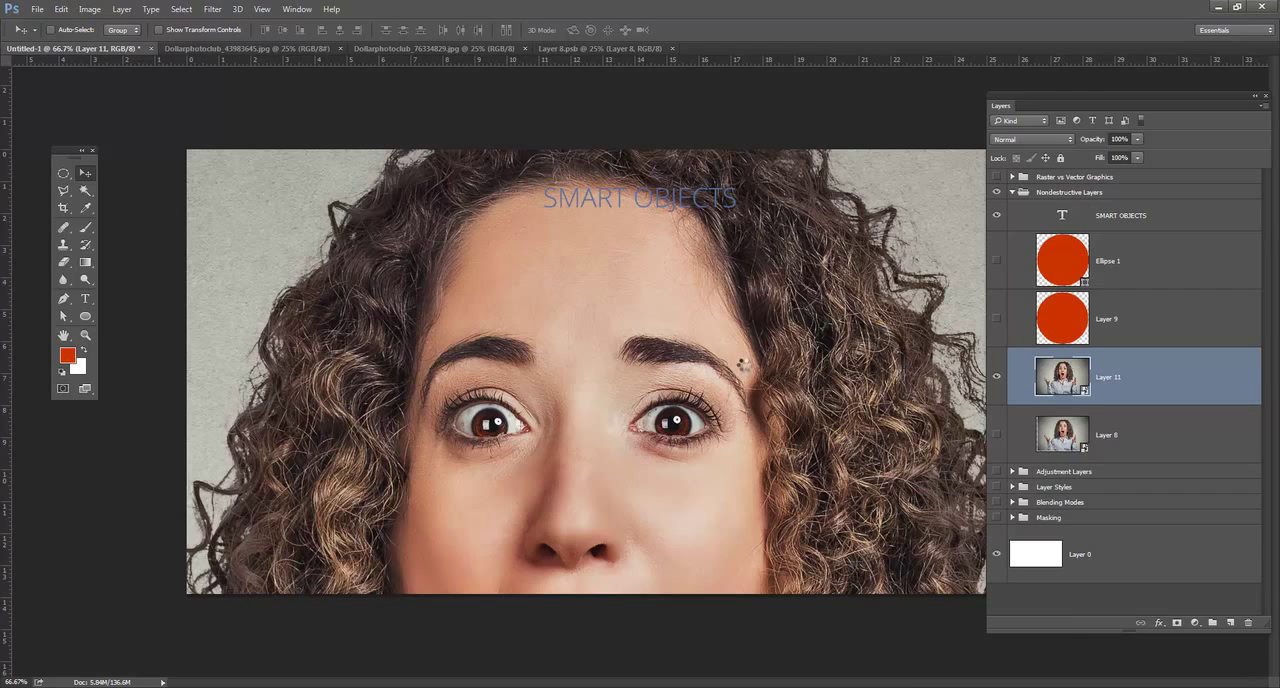
Open the contents of the Layer 11 smart object as a separate document and return to the main document.
double_click(745, 367)
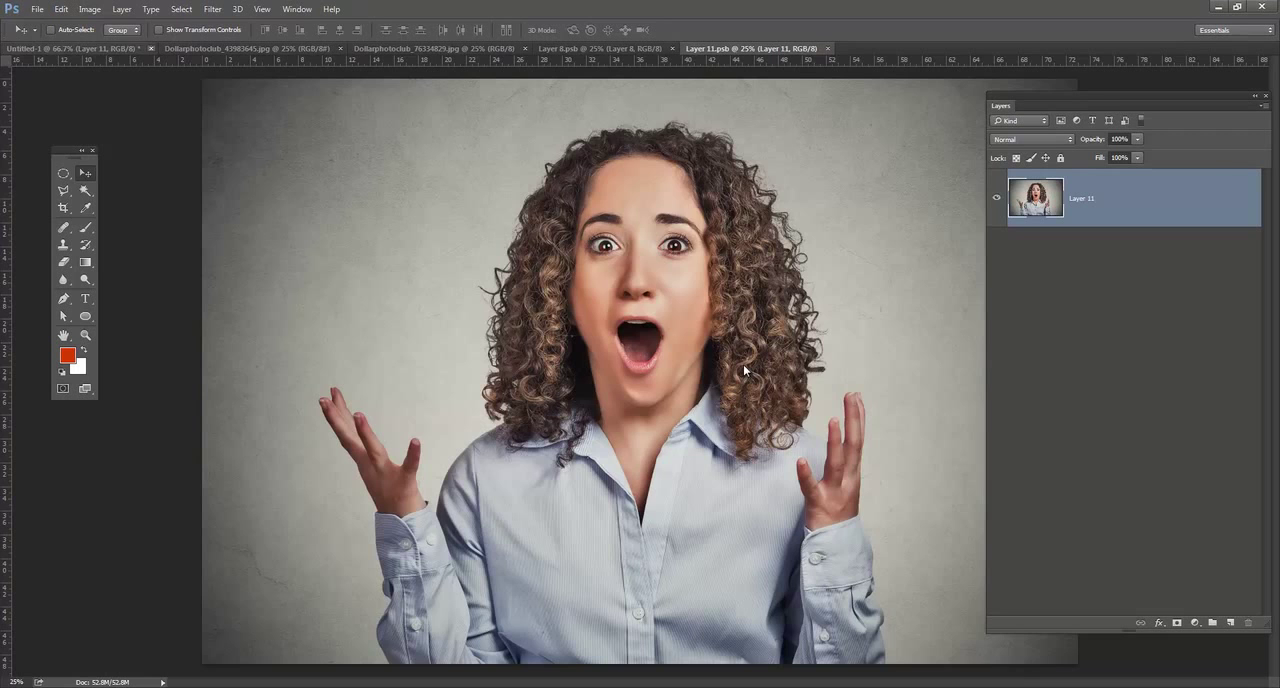
key("ctrl+Tab")
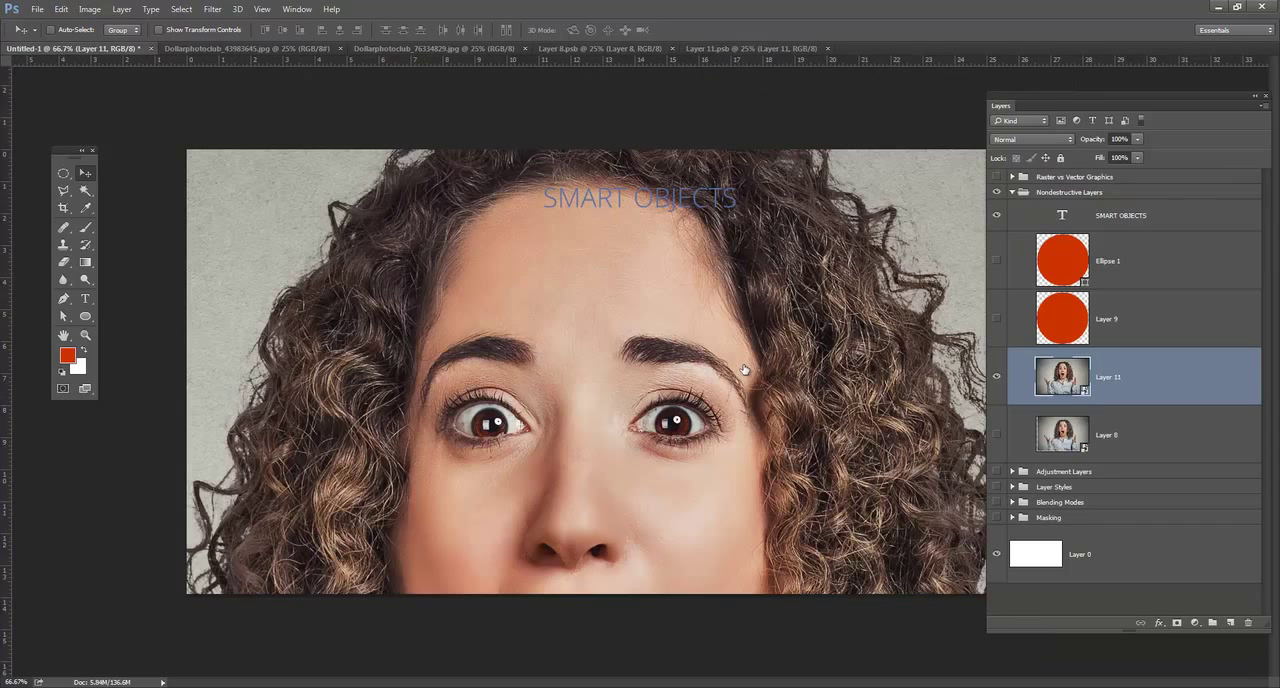
key("Right")
key("Right")
key("Right")
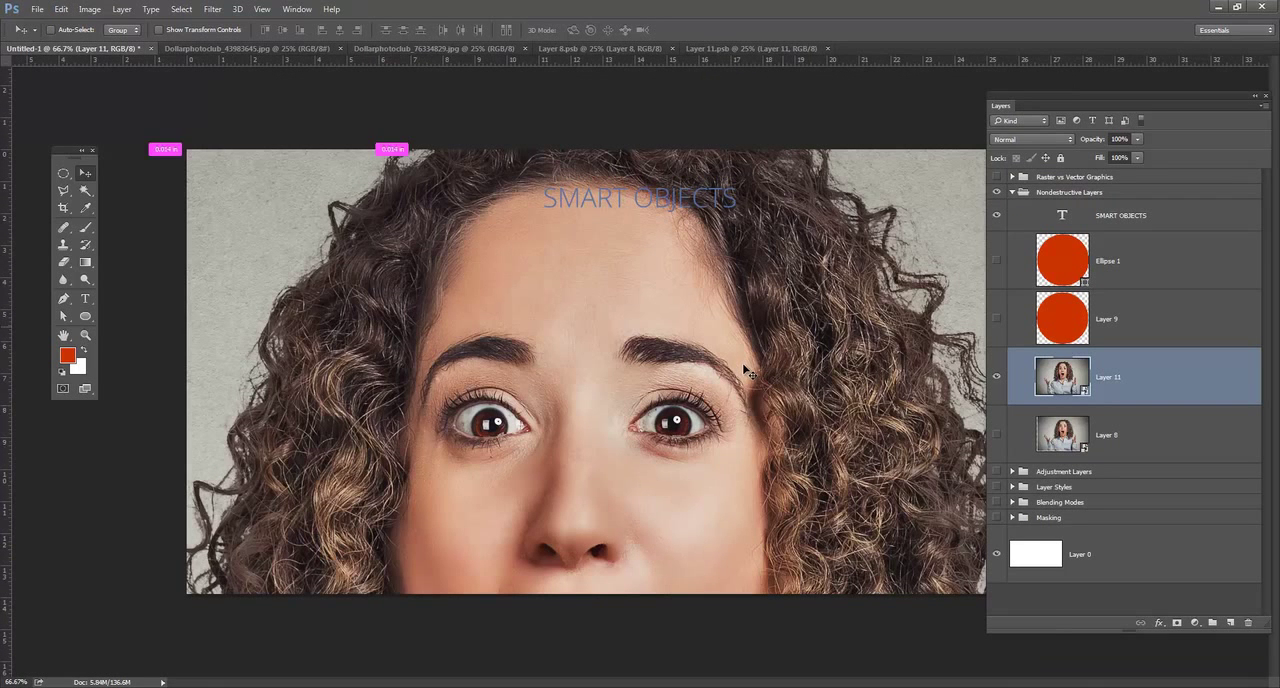
Scale the Layer 11 smart object down proportionally to about 41%, move it up, and shrink it further below the title.
key("ctrl+minus")
key("ctrl+minus")
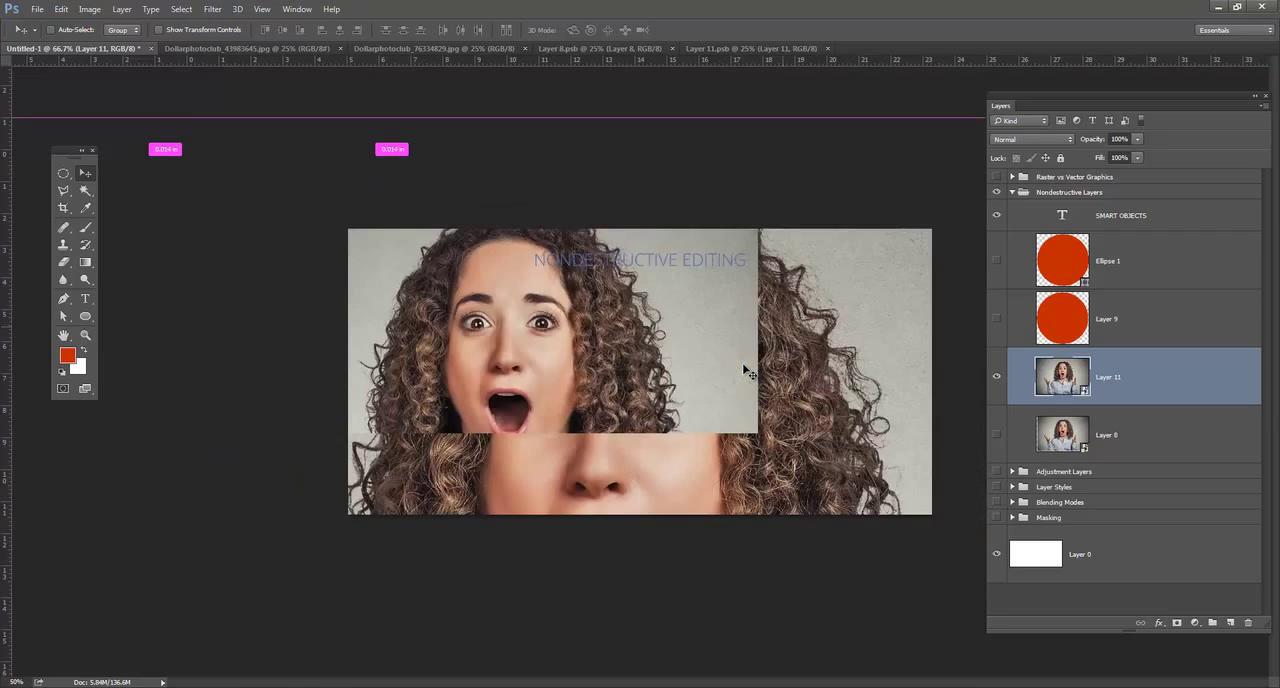
key("ctrl+y")
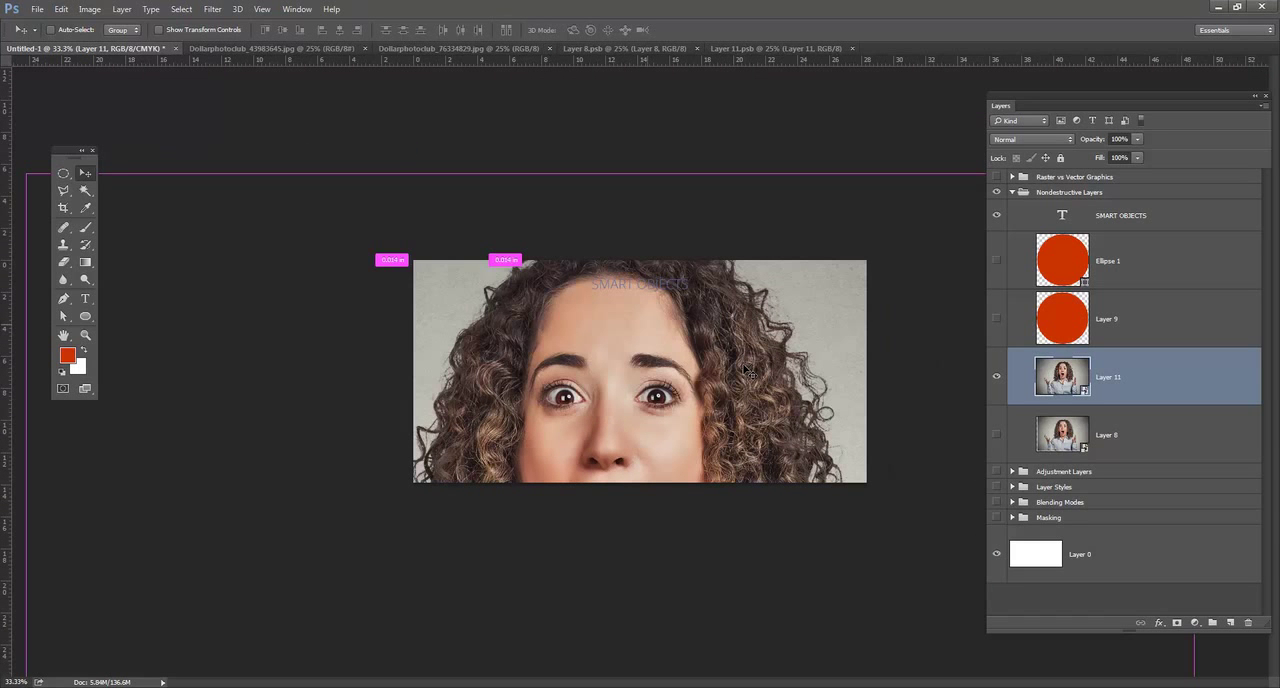
key("ctrl+minus")
key("ctrl+minus")
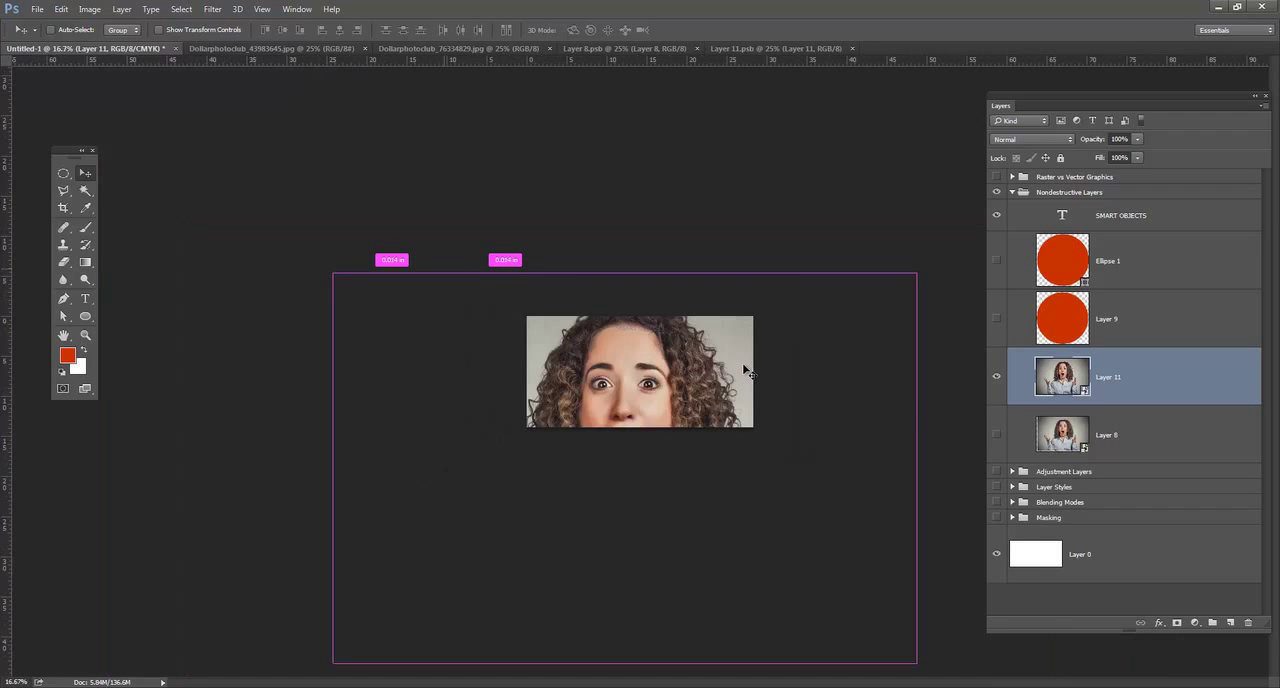
key("ctrl+t")
left_click_drag(334, 273, 505, 388)
left_click_drag(640, 472, 655, 409)
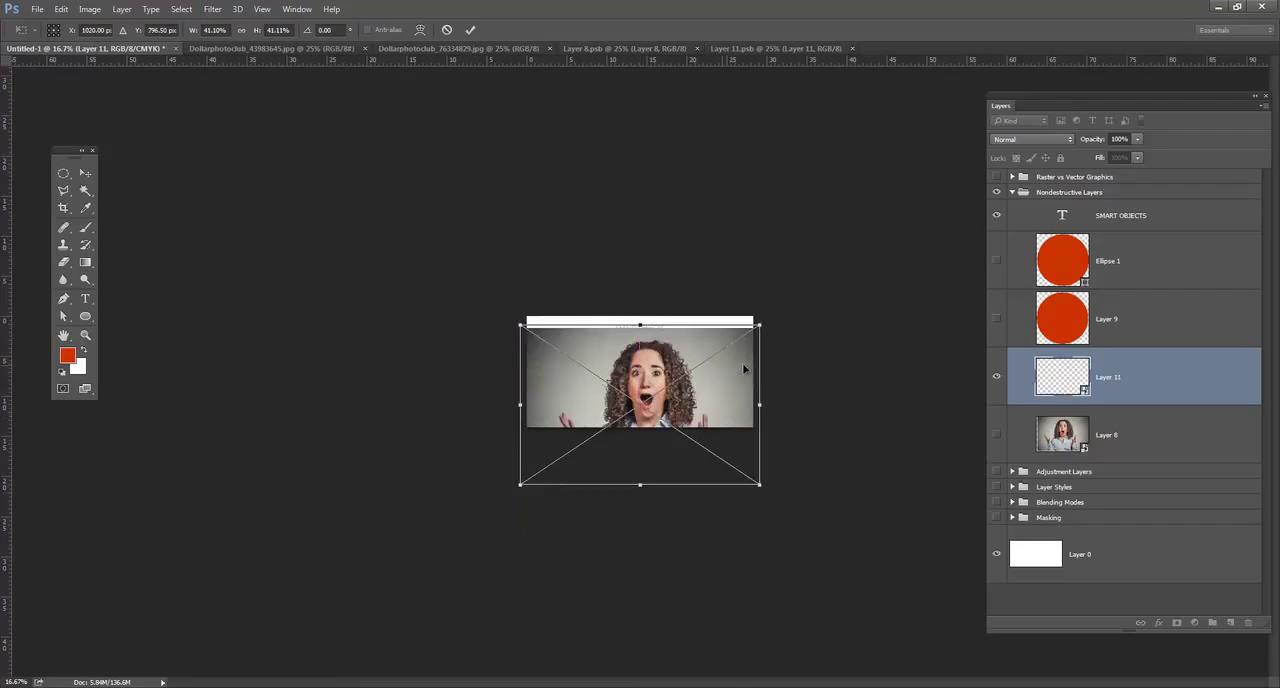
left_click_drag(760, 324, 709, 358)
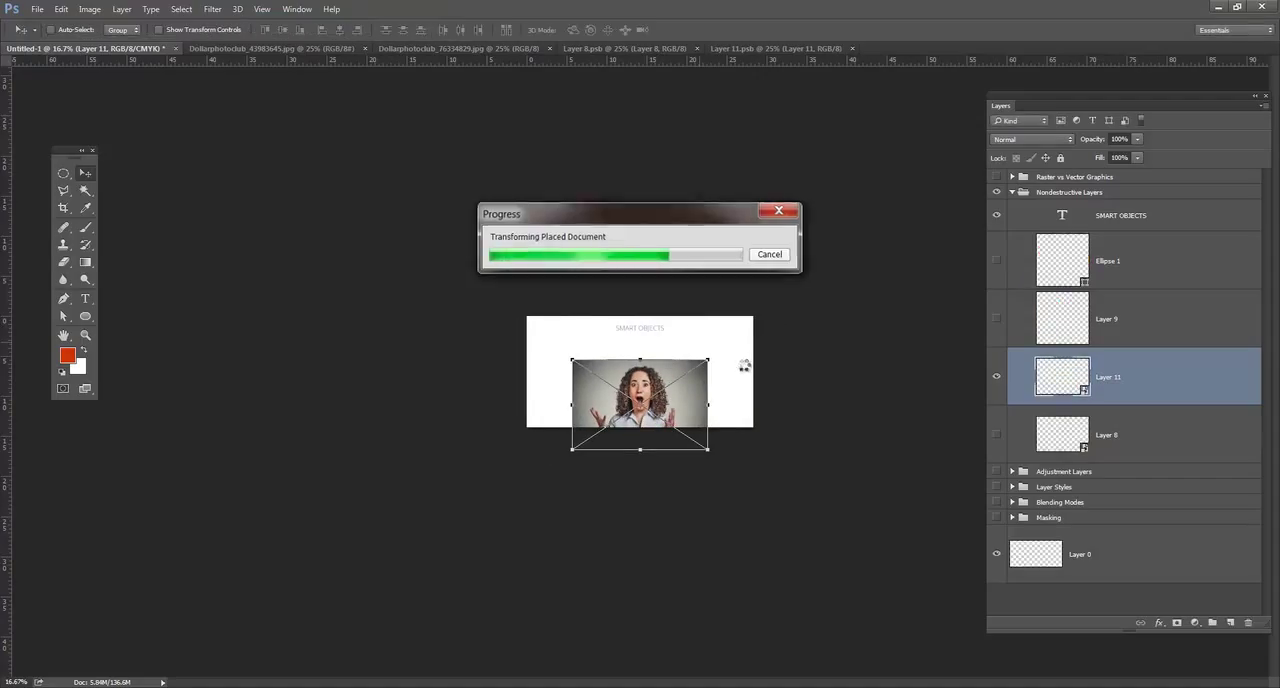
key("ctrl+plus")
key("ctrl+plus")
key("ctrl+plus")
key("ctrl+plus")
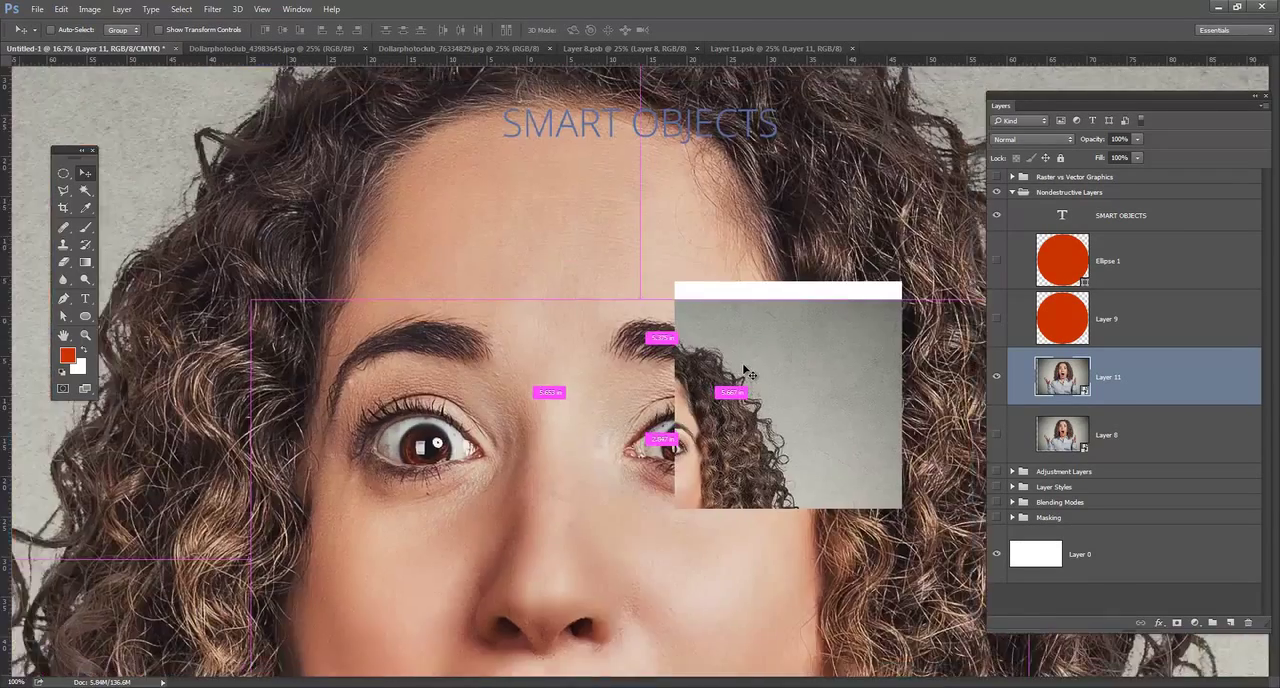
Move the Layer 11 smart object up to just below the title and shrink it proportionally around its center to about 2%.
key("ctrl+minus")
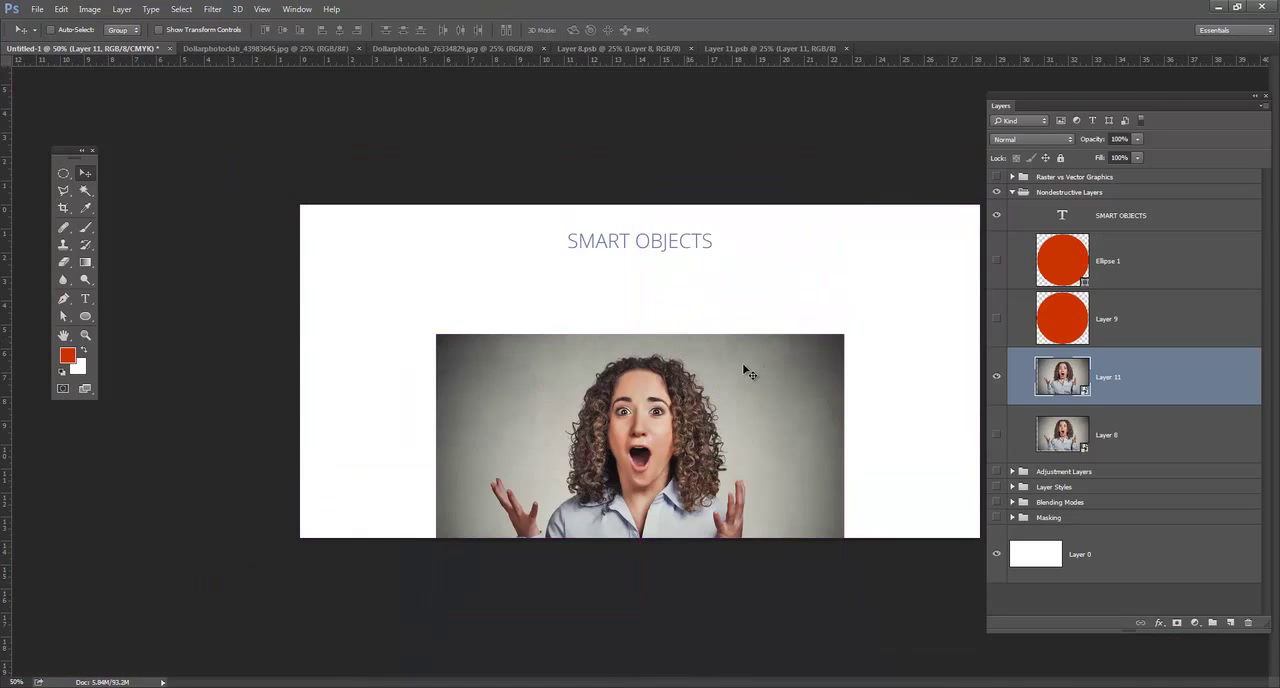
left_click_drag(744, 370, 748, 288)
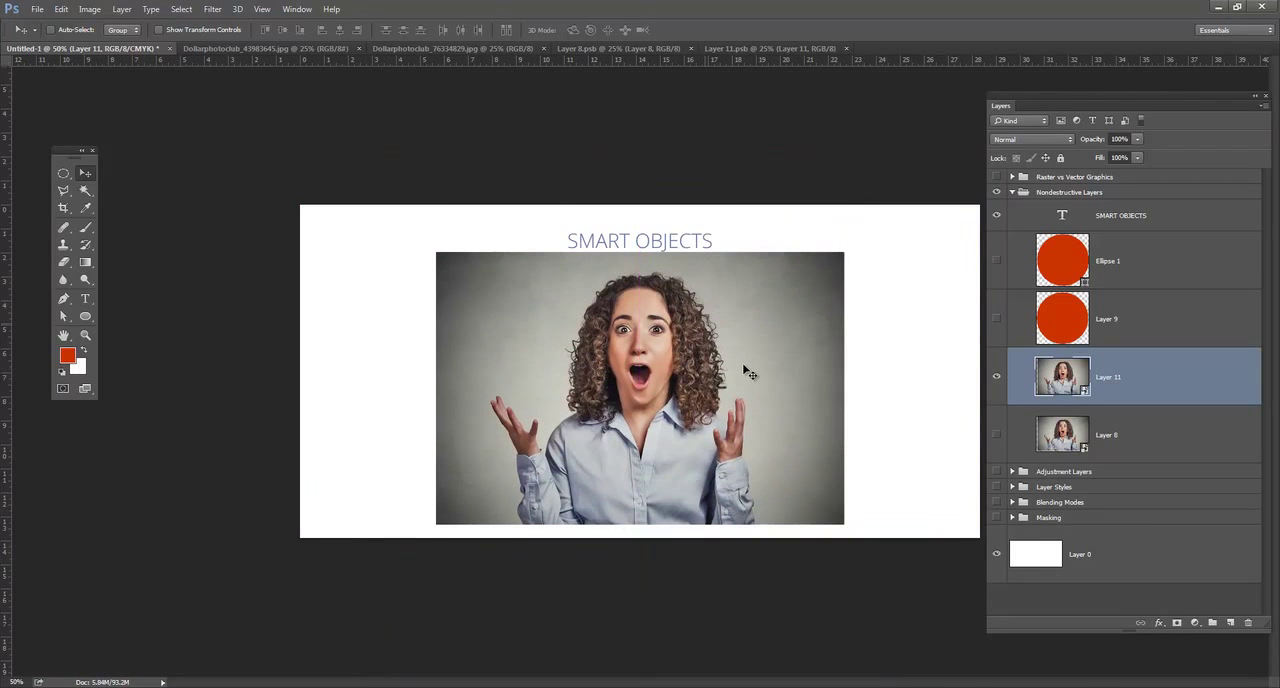
key("ctrl+t")
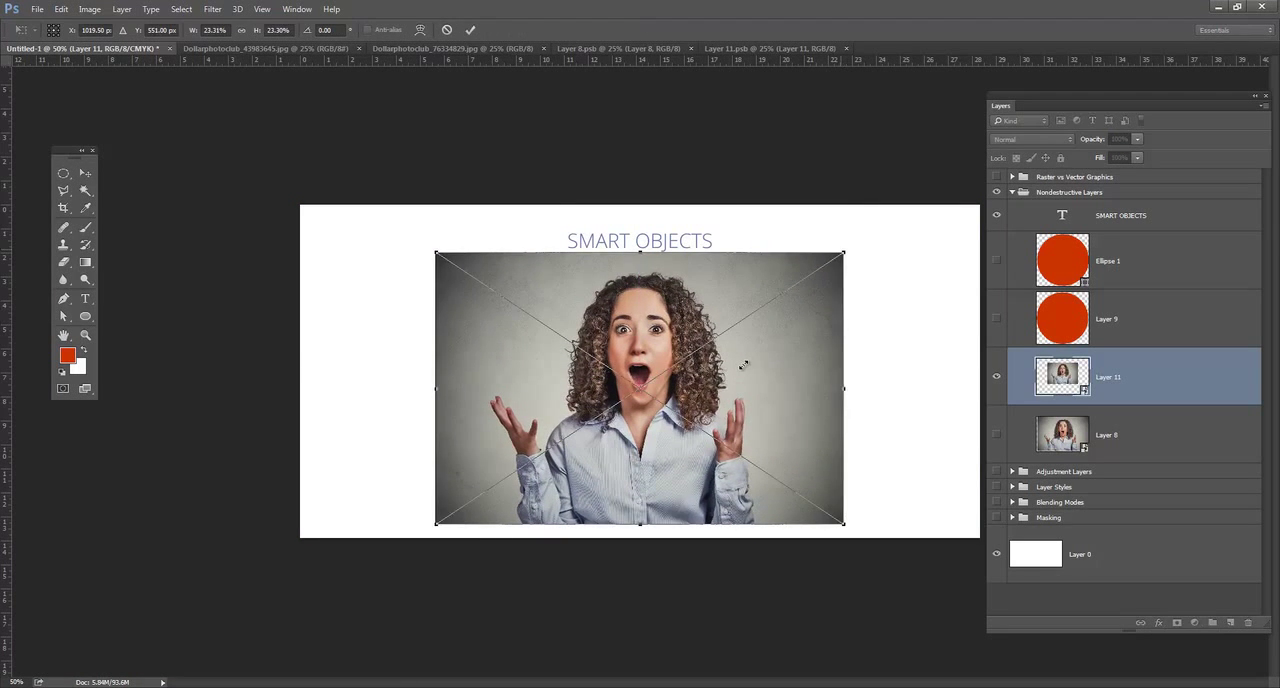
left_click_drag(844, 388, 743, 364)
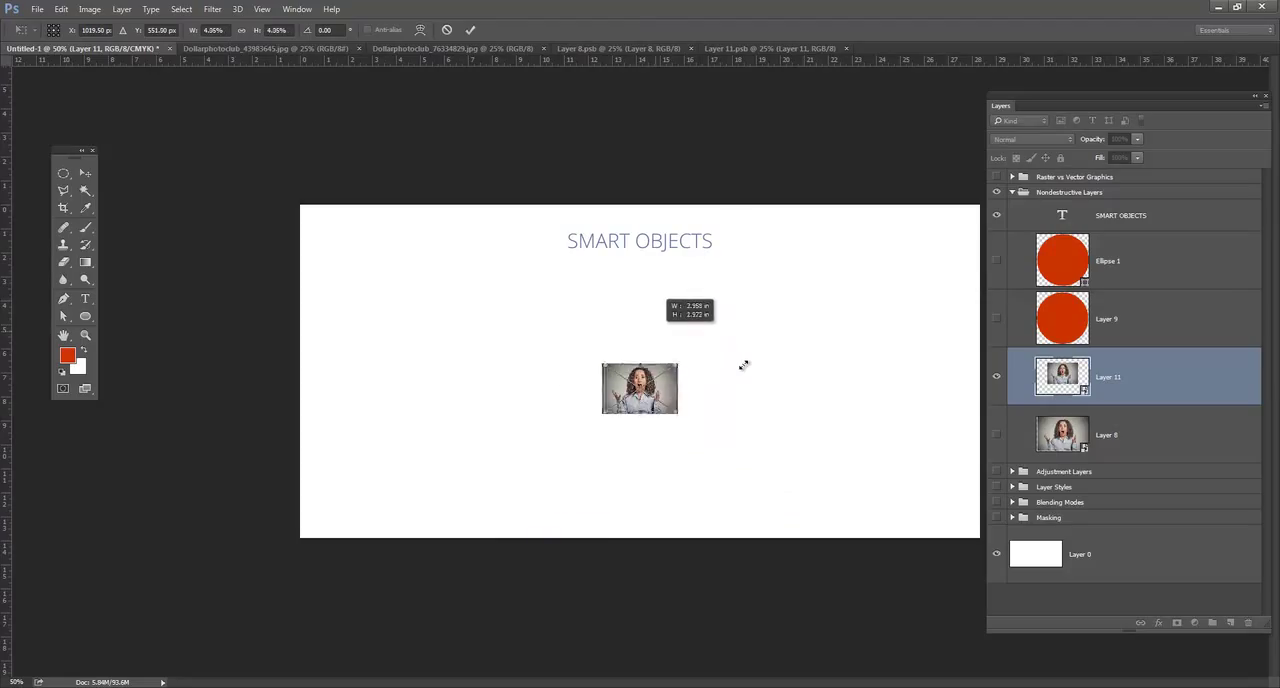
key("Return")
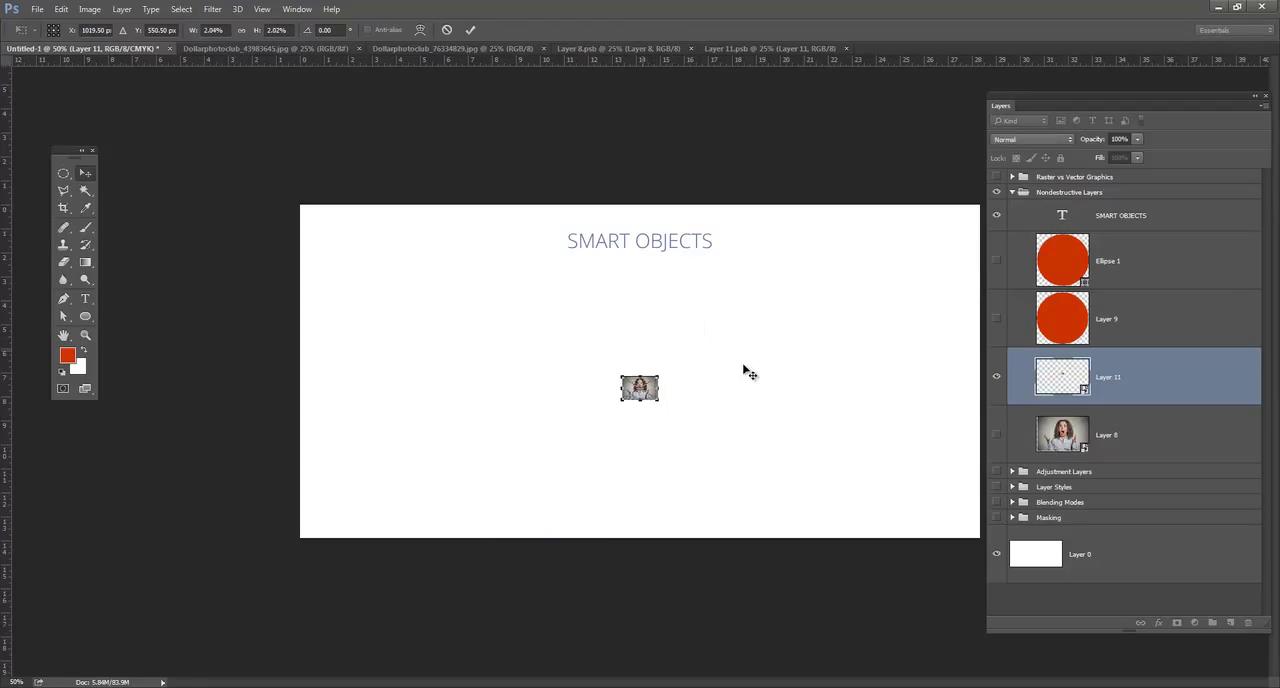
Enlarge the tiny Layer 11 smart object around its center to about 33% and shift it to the canvas's left edge.
key("ctrl")
key("ctrl+t")
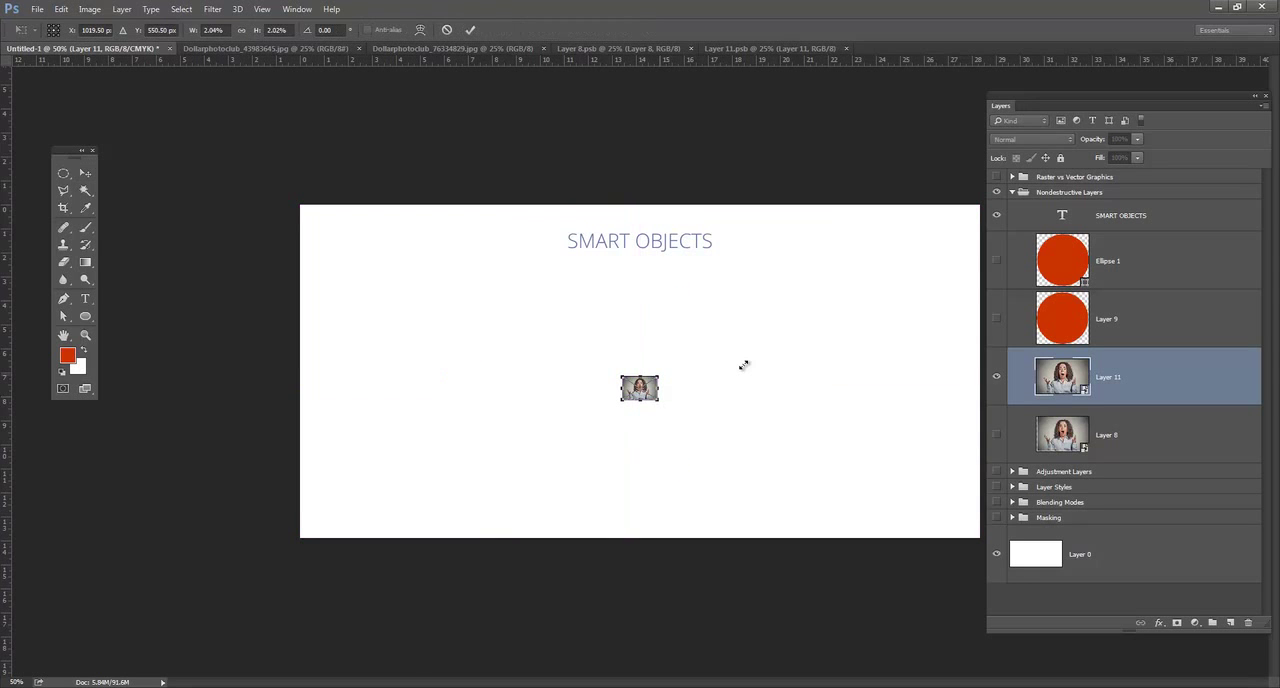
left_click_drag(658, 376, 930, 196)
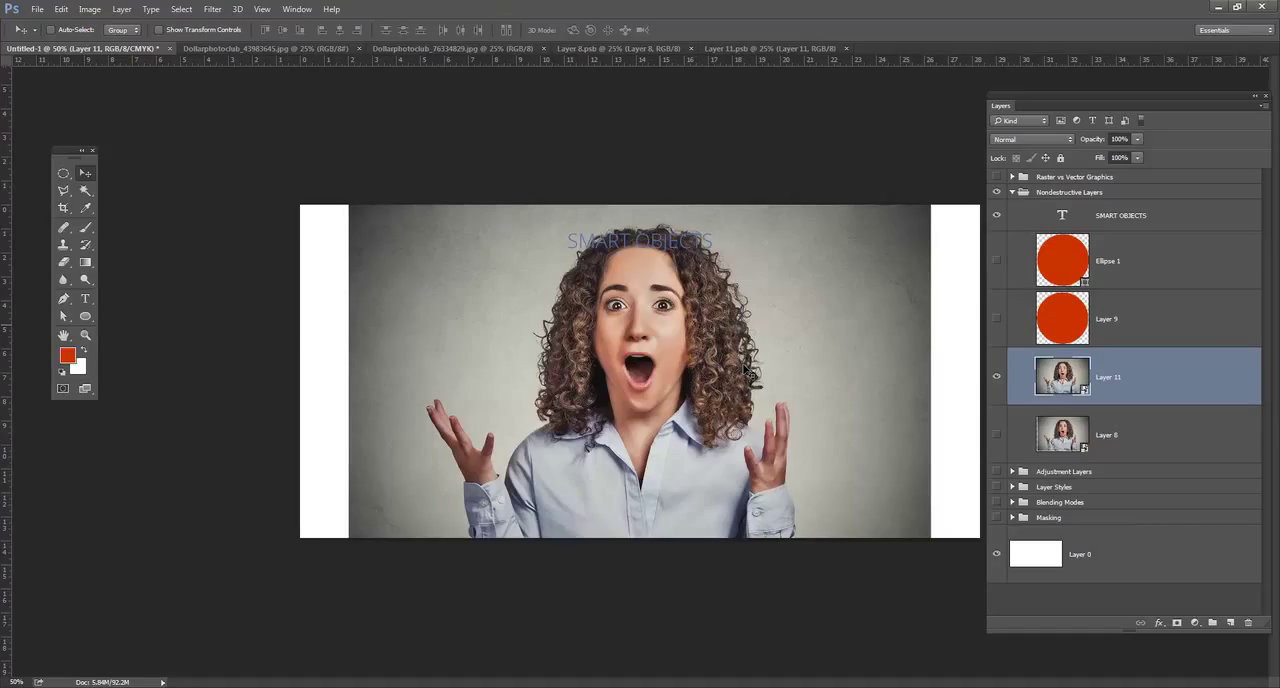
mouse_move(744, 368)
left_mouse_down()
mouse_move(677, 386)
mouse_move(743, 371)
left_mouse_up()
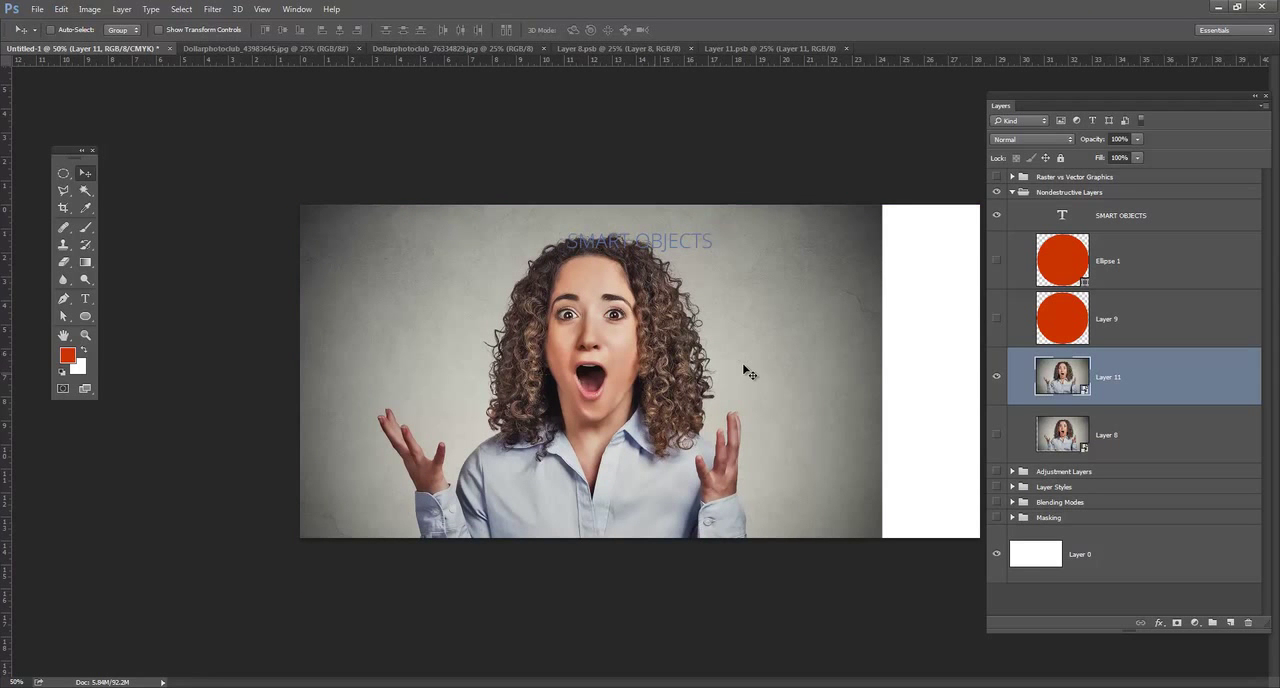
Scale the Layer 11 smart object down around its center to about 20.5% and move it slightly up and left below the title.
key("ctrl+t")
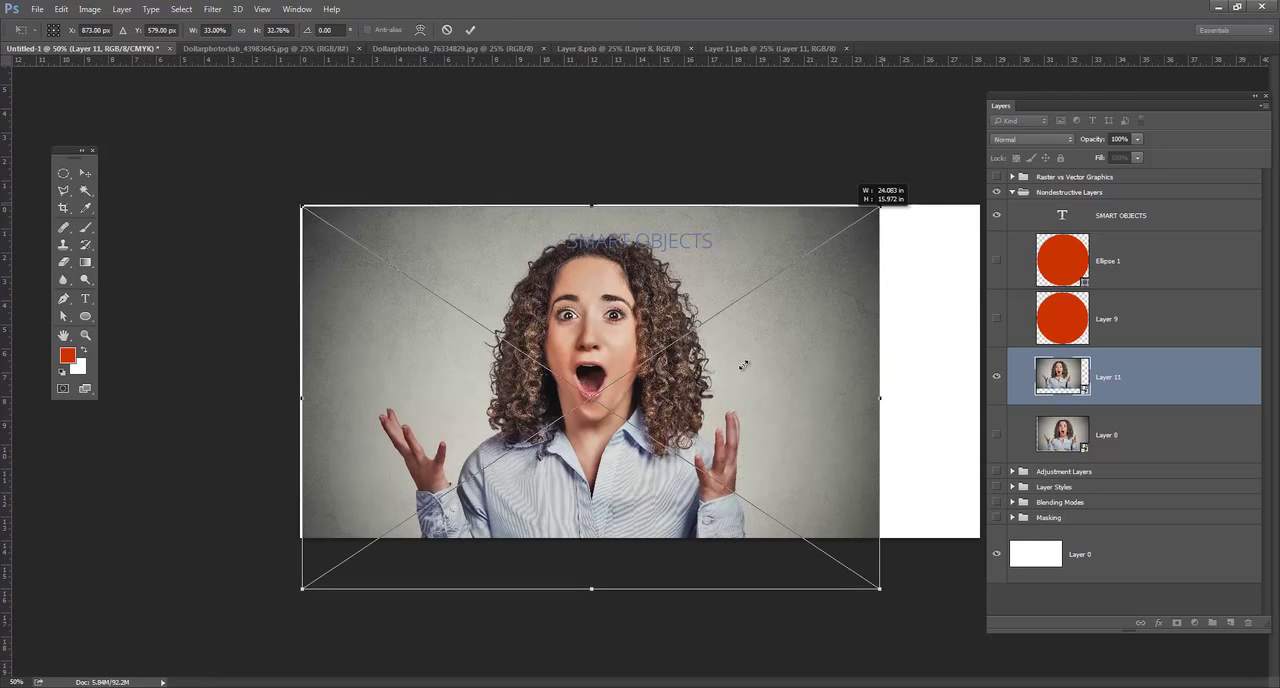
left_click_drag(850, 226, 771, 278)
key("Return")
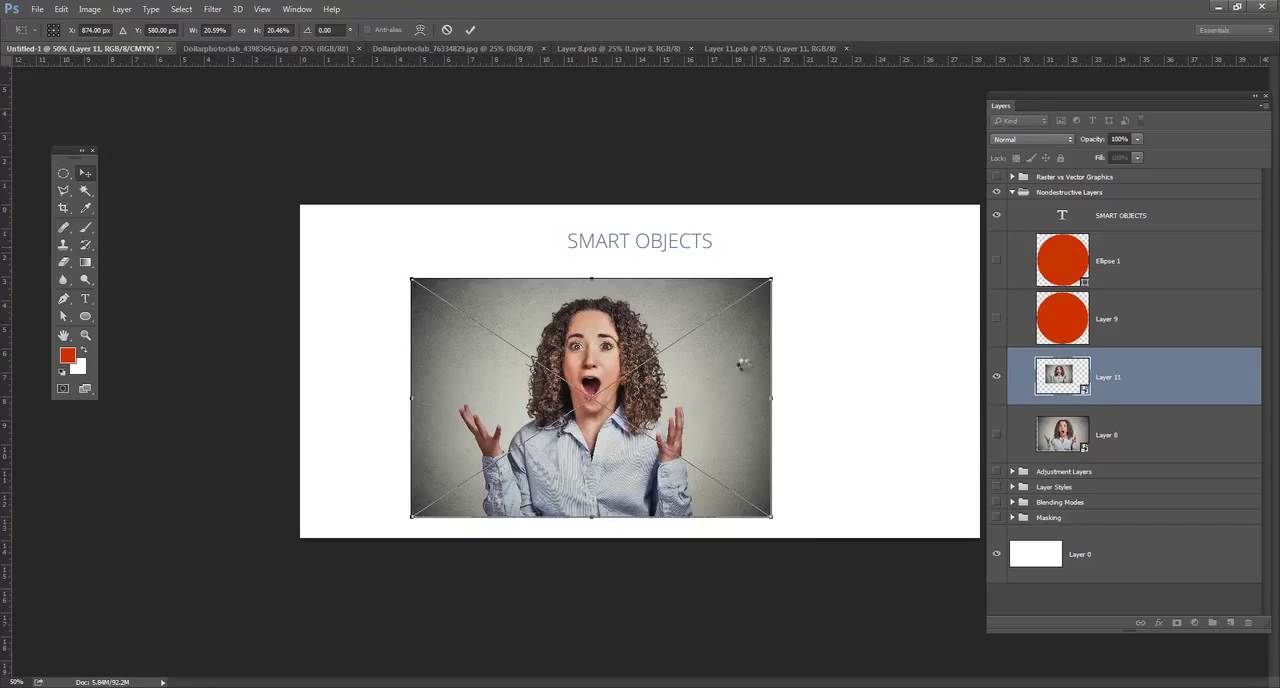
key("Return")
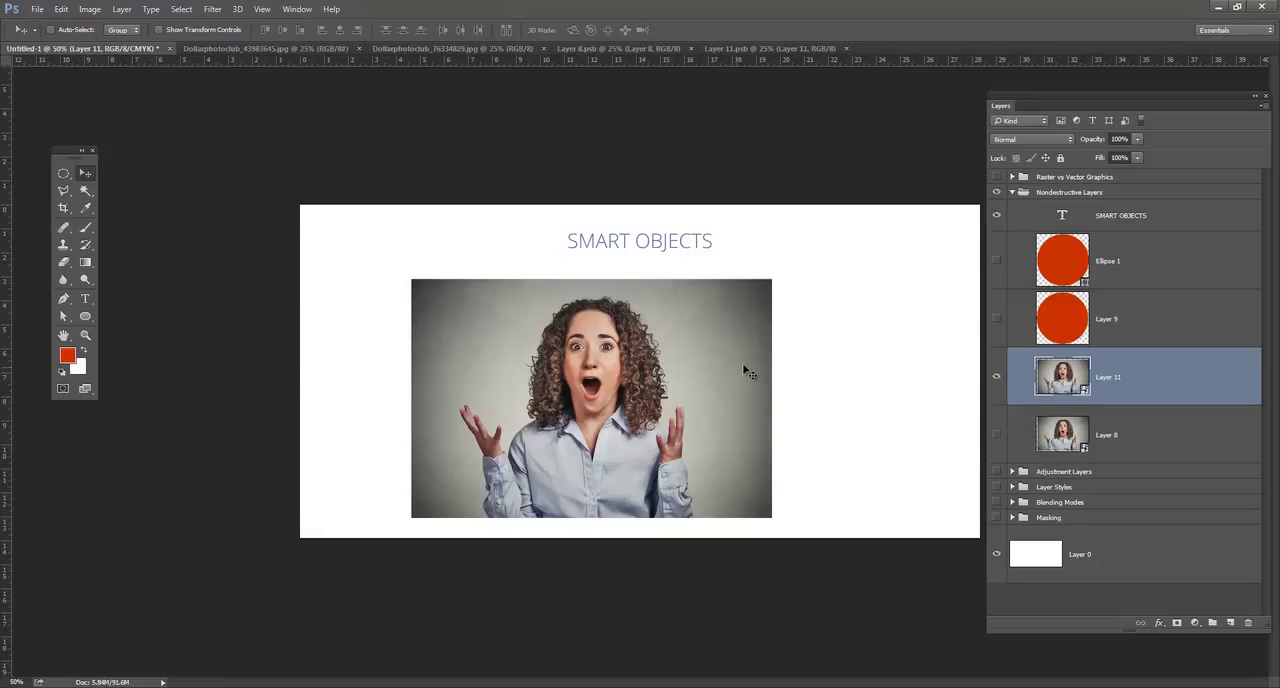
left_click_drag(743, 366, 719, 354)
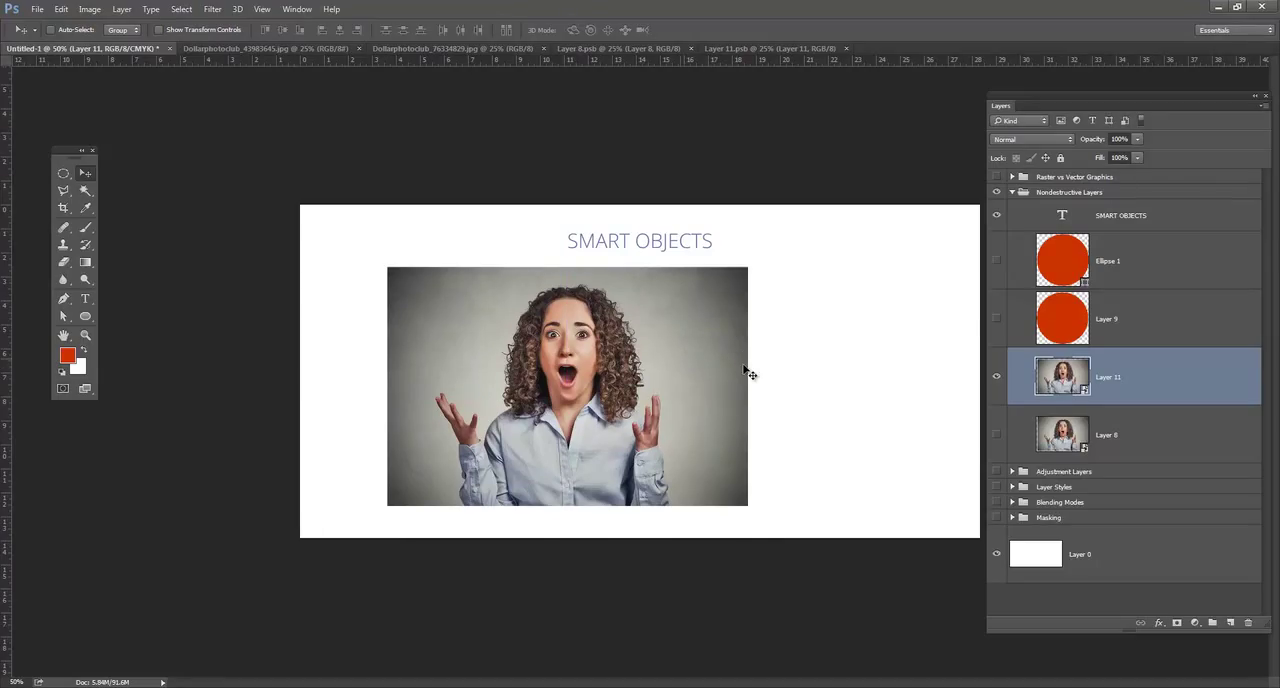